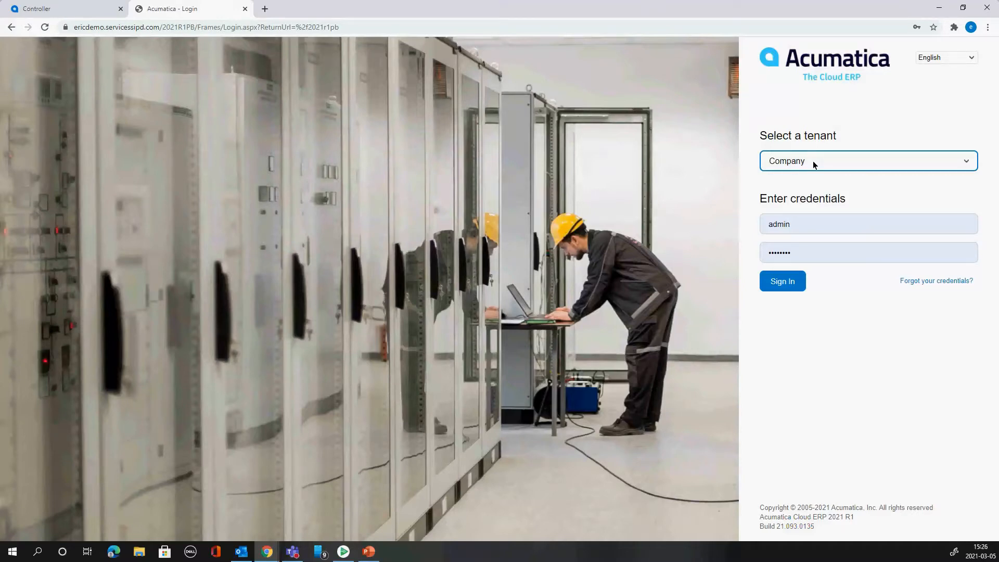
- Switch to the Controller dashboard and view the list of available companies and branches
click(87, 13)
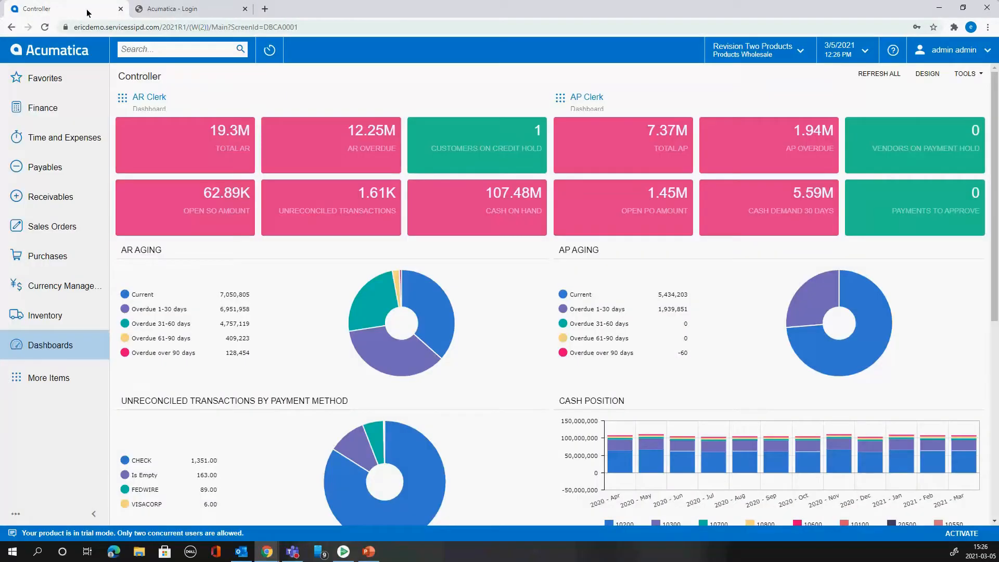
click(795, 52)
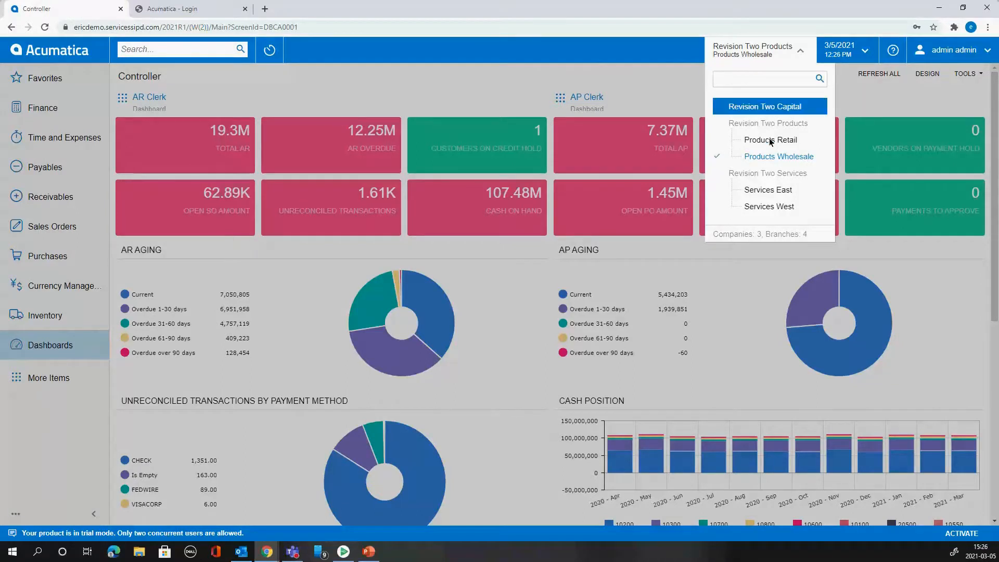
click(611, 67)
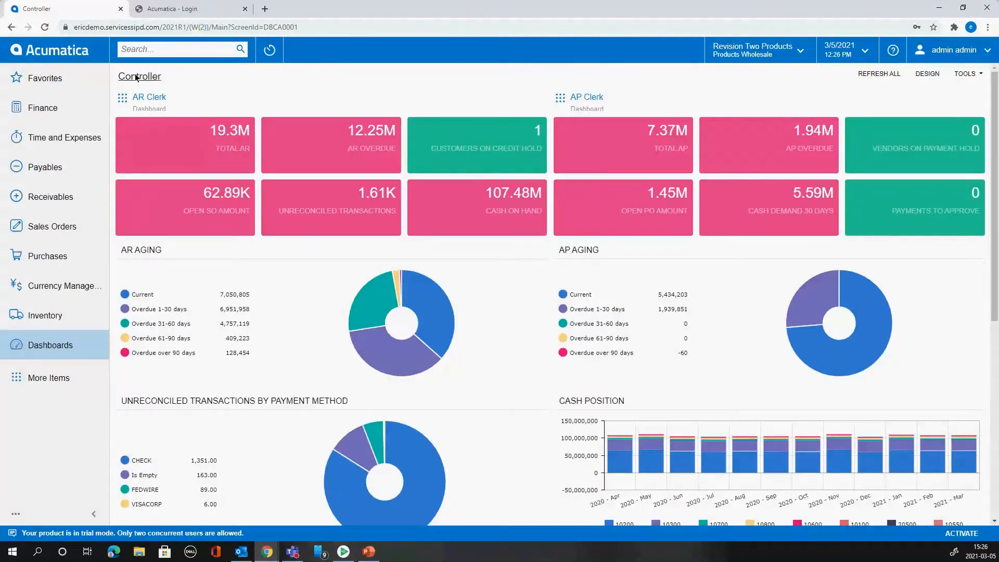
- View the favorite screens, and check the tenant selector on the other Acumatica site's sign-in page
click(61, 78)
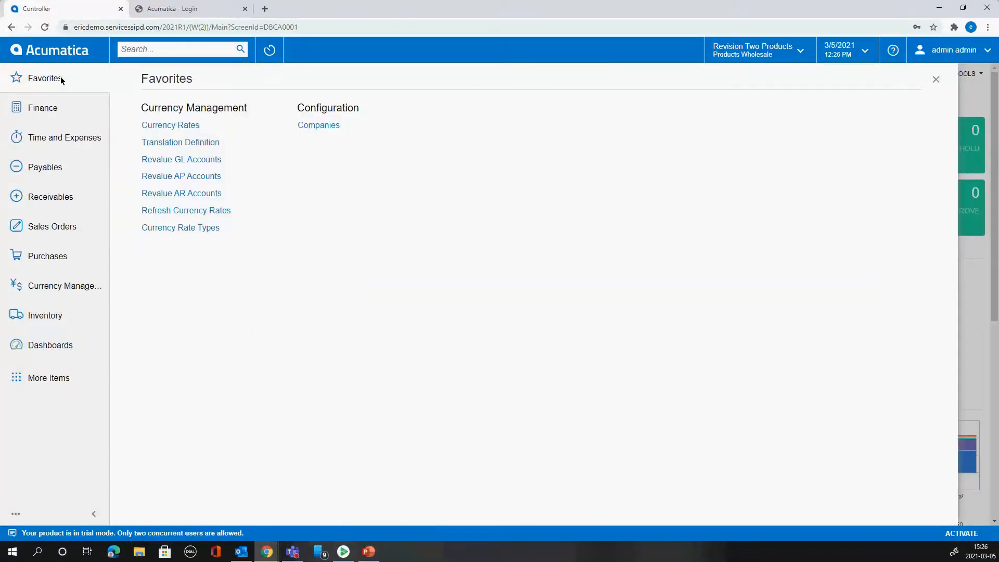
click(166, 9)
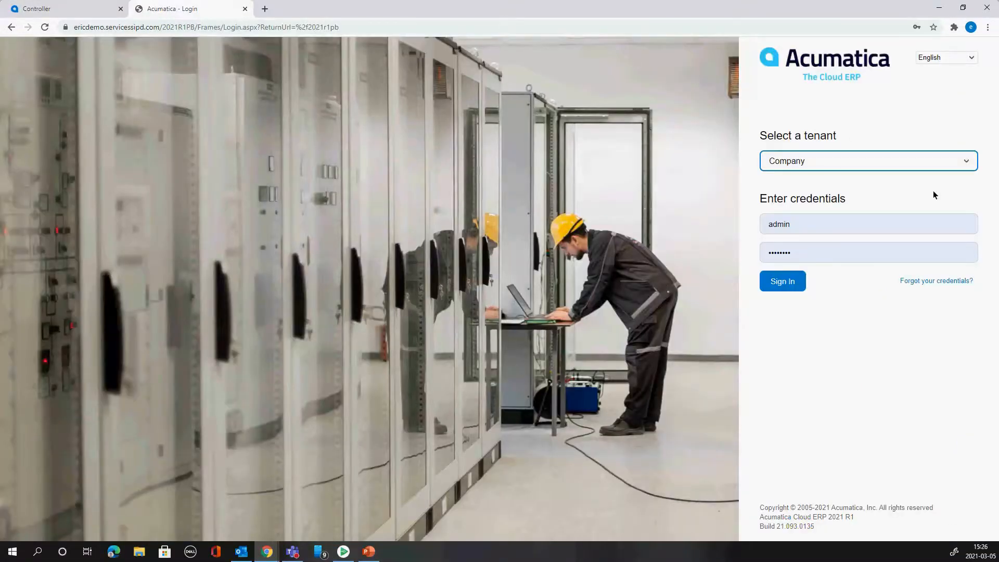
click(906, 166)
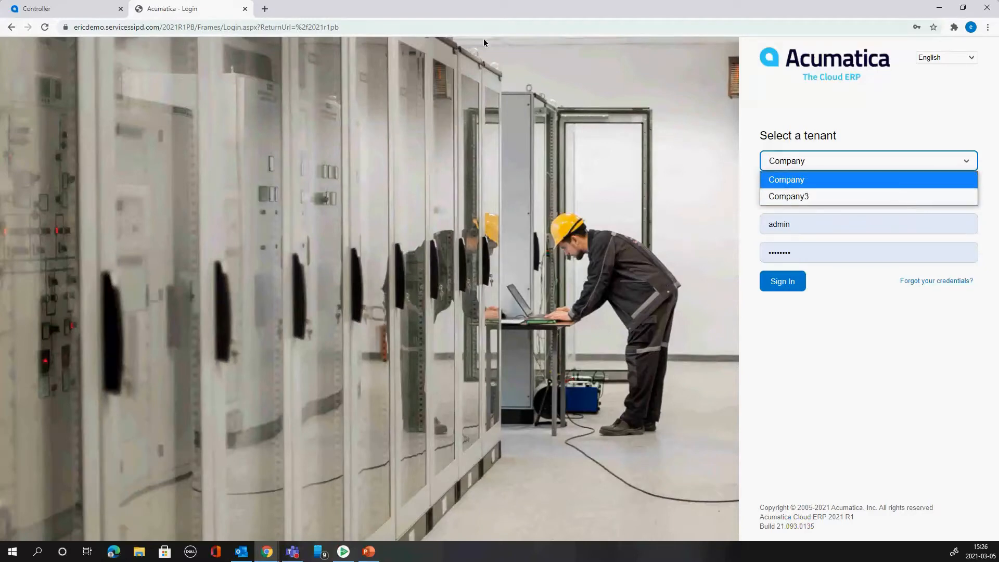
- Return to the Controller site and open the favorite Translation Definition screen to examine the EUR definition's destination ledger
click(86, 9)
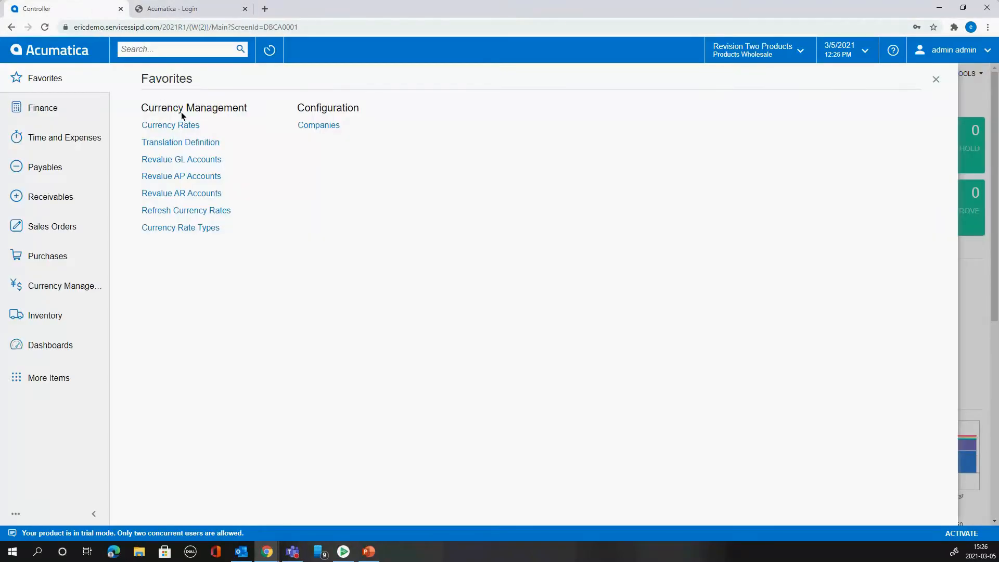
click(204, 142)
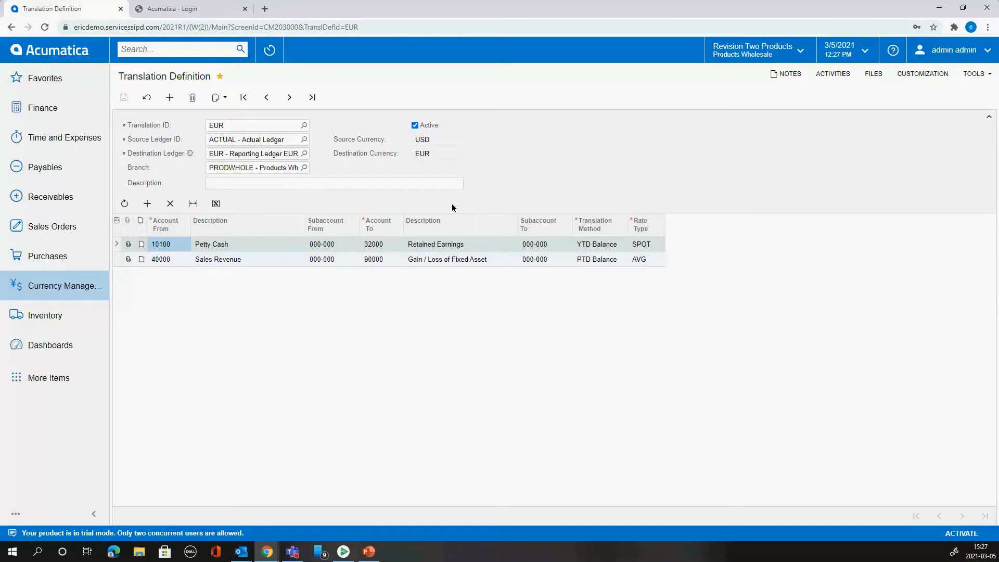
click(248, 155)
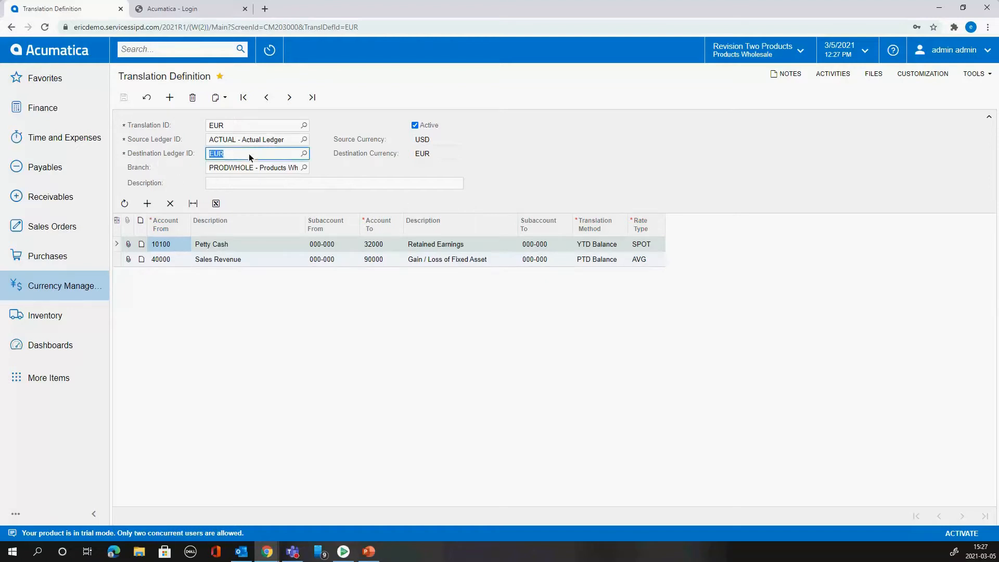
click(330, 159)
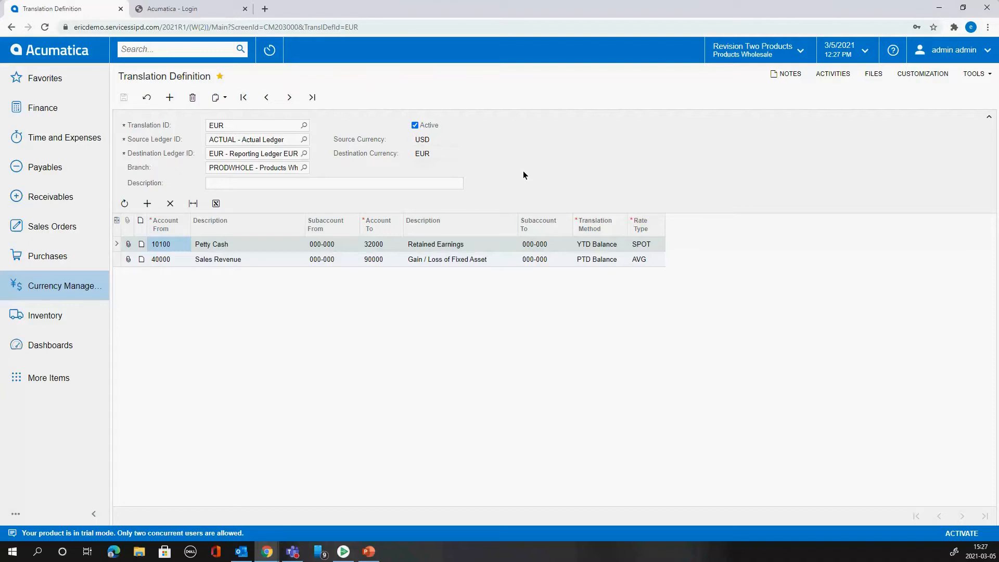
- Open Currency Rate Types to examine the defined rate types and their online refresh settings
click(76, 52)
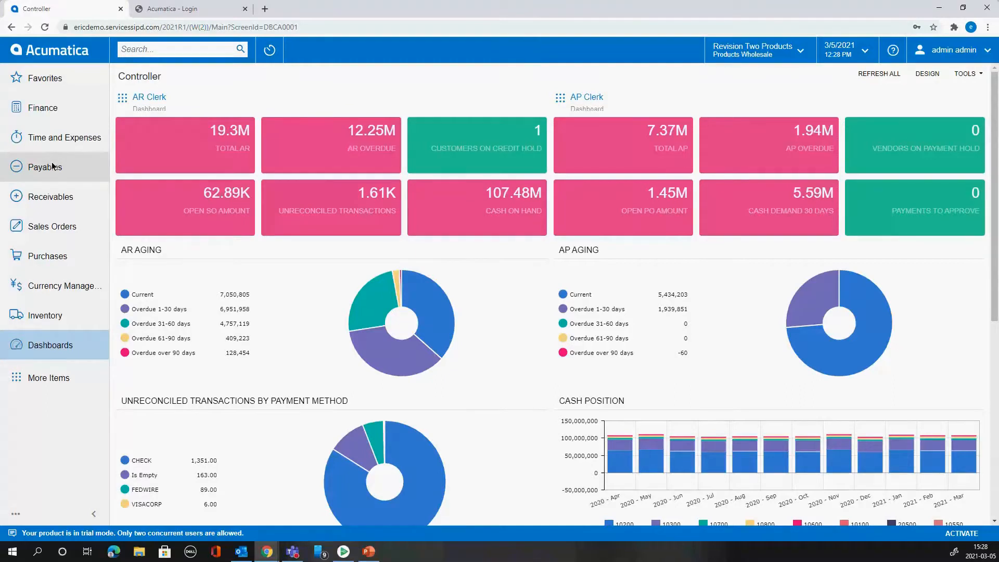
click(58, 79)
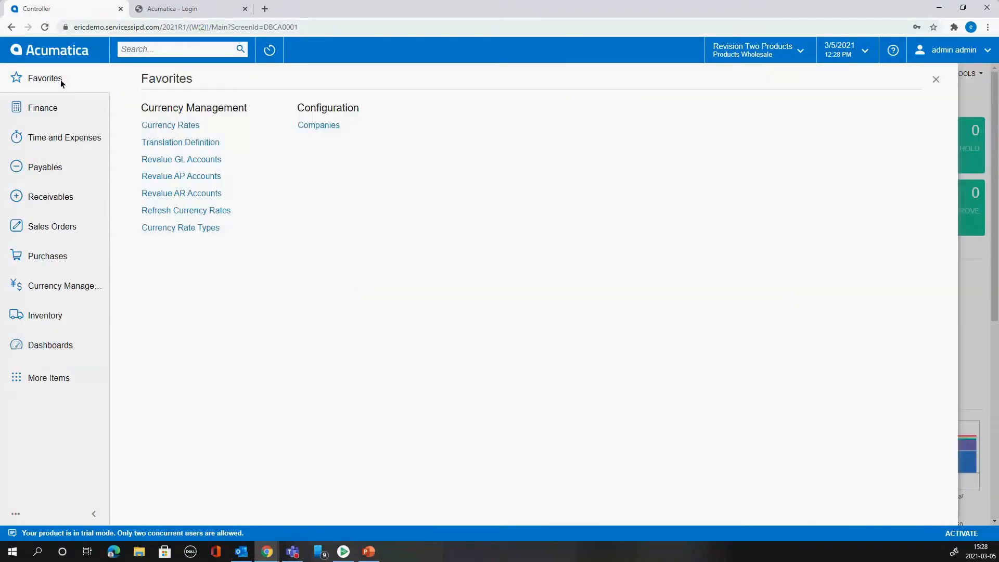
click(190, 229)
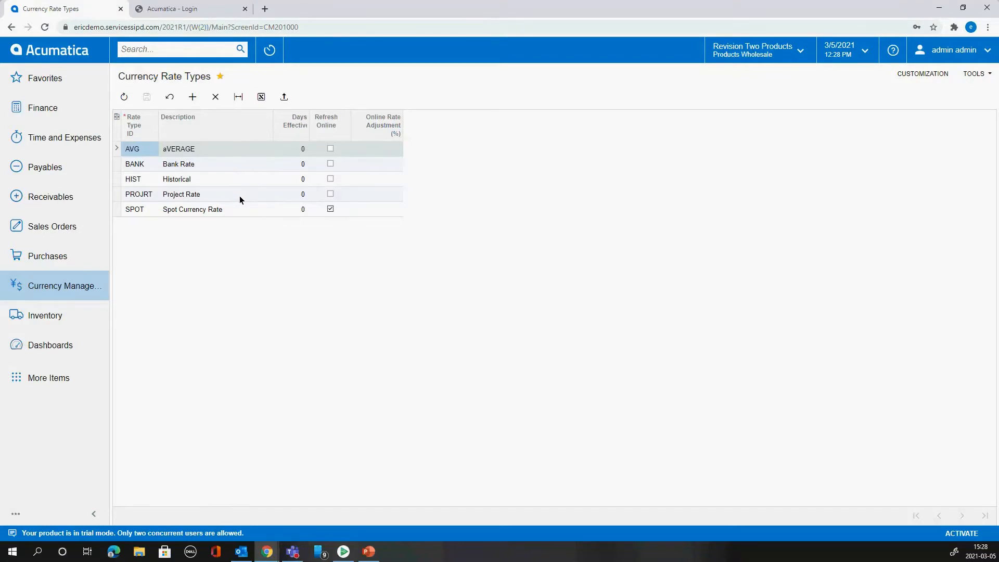
click(76, 286)
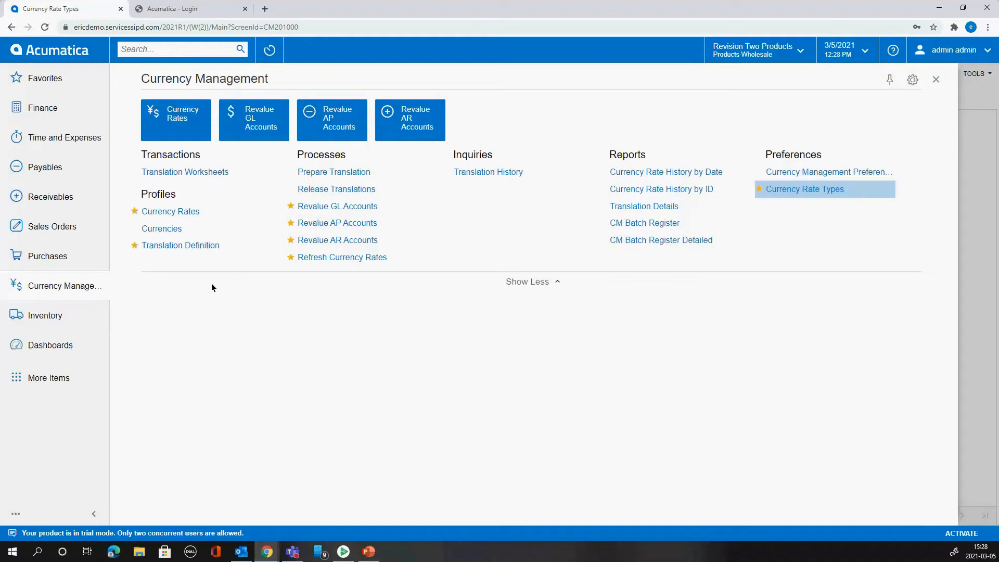
click(781, 189)
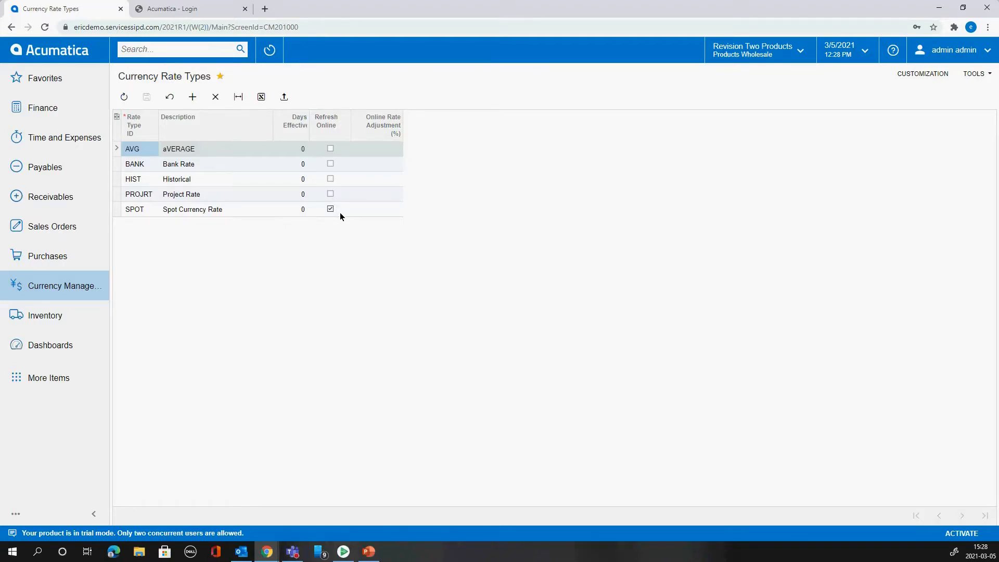
- Refresh the currency rates to USD for all listed currencies with the effective date 3/5/2021
click(80, 287)
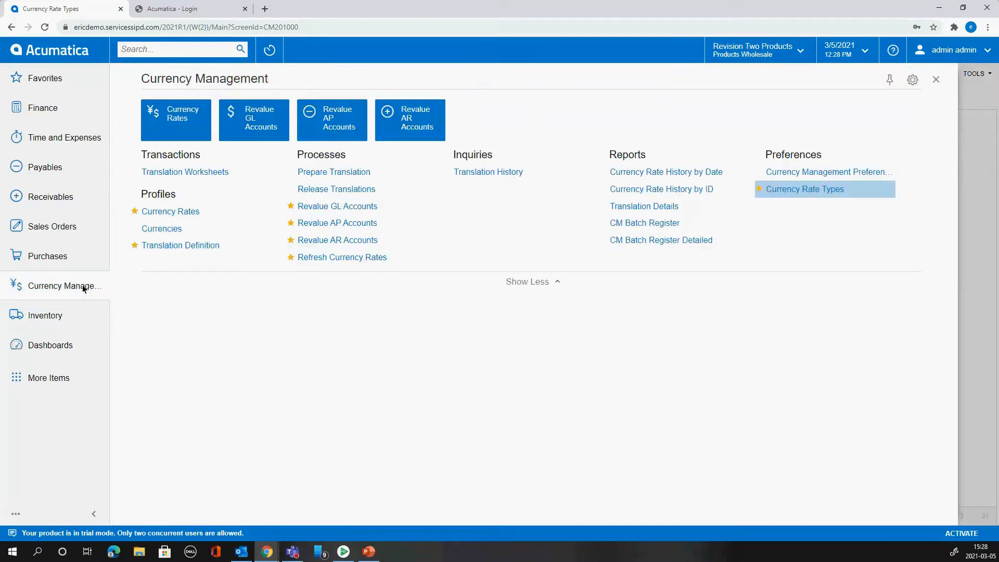
click(352, 257)
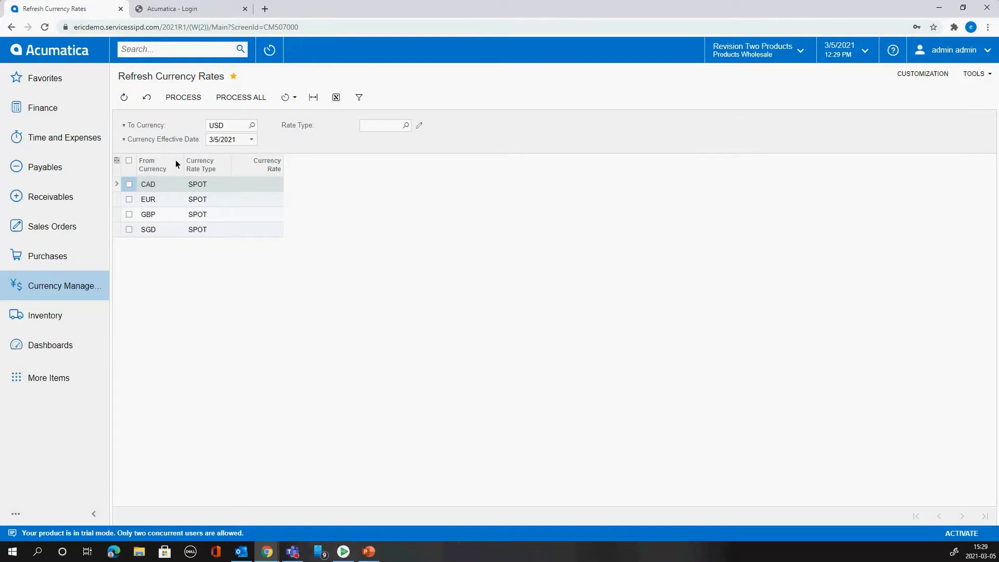
click(245, 97)
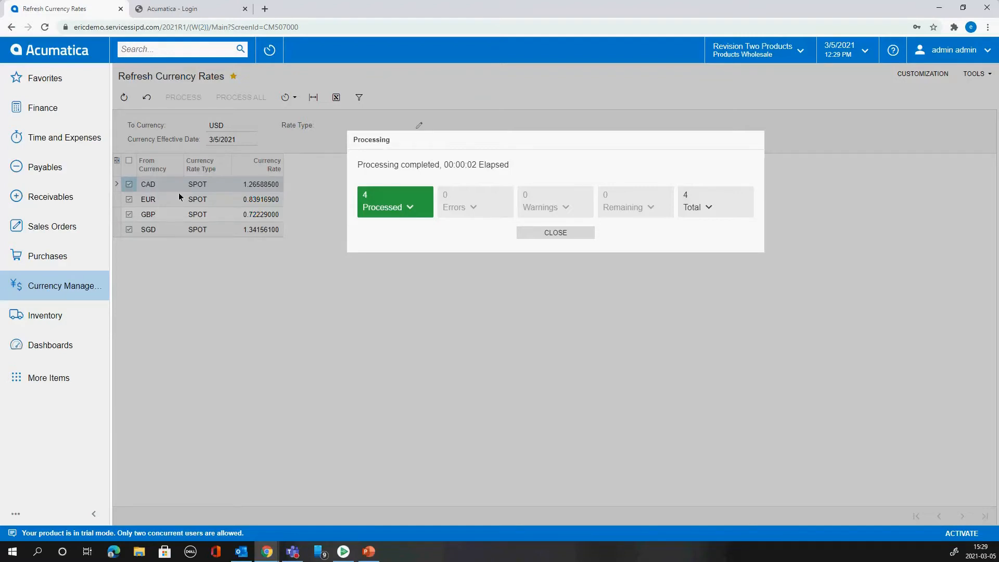
click(561, 233)
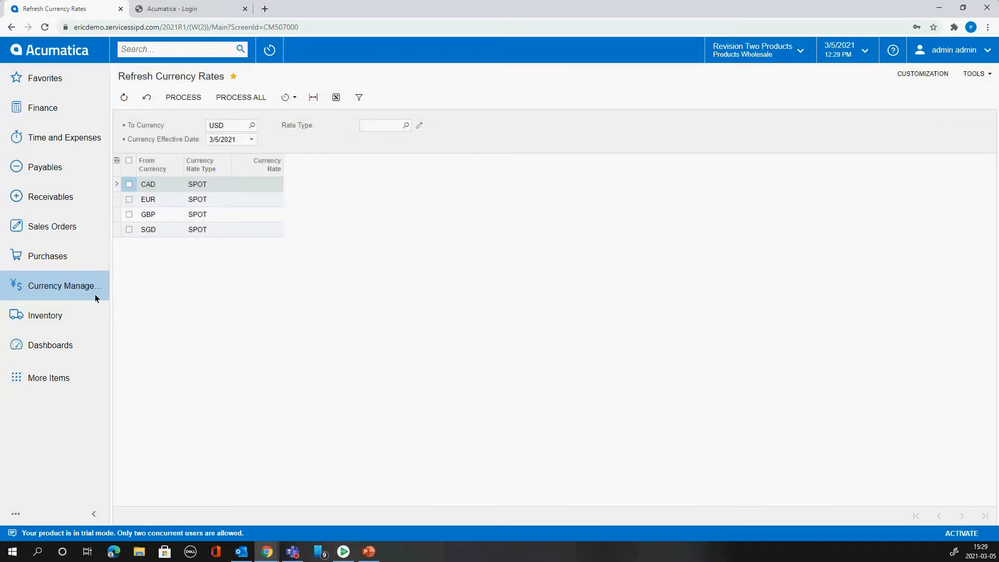
- Start a new payables bill for the vendor AAVENDOR (Goto Vendor Inc)
click(46, 169)
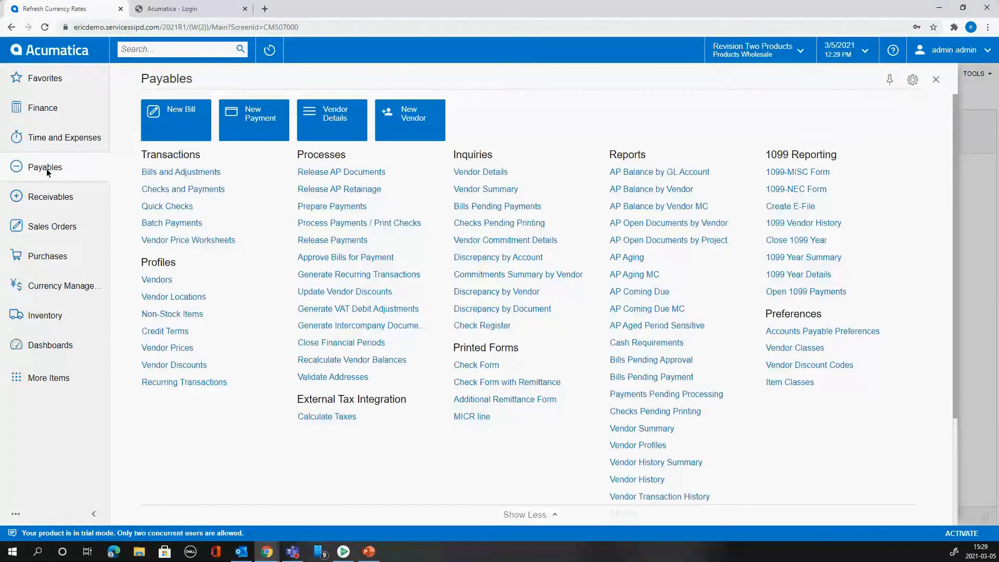
mouse_move(227, 175)
click(261, 174)
click(334, 125)
text(aa)
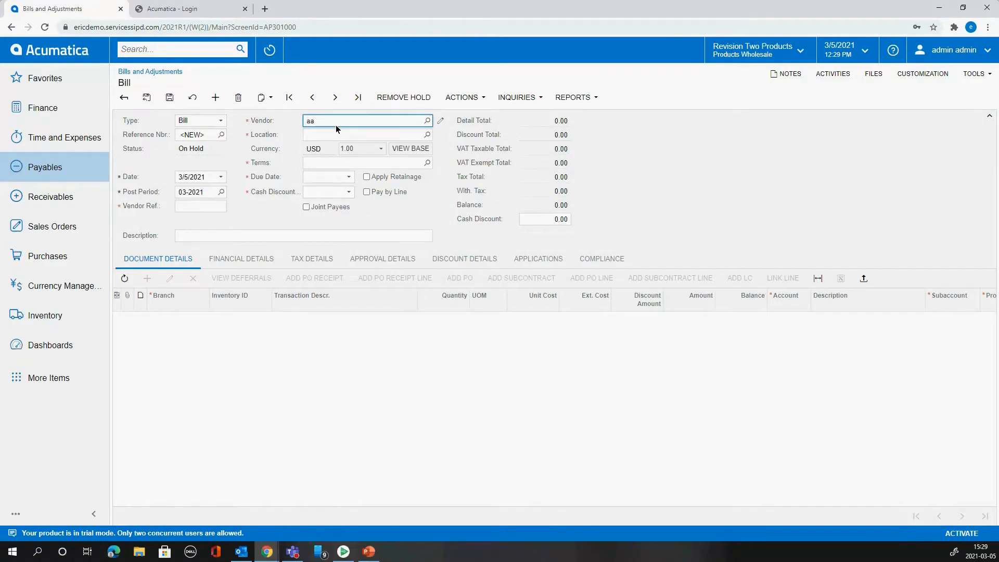
click(364, 142)
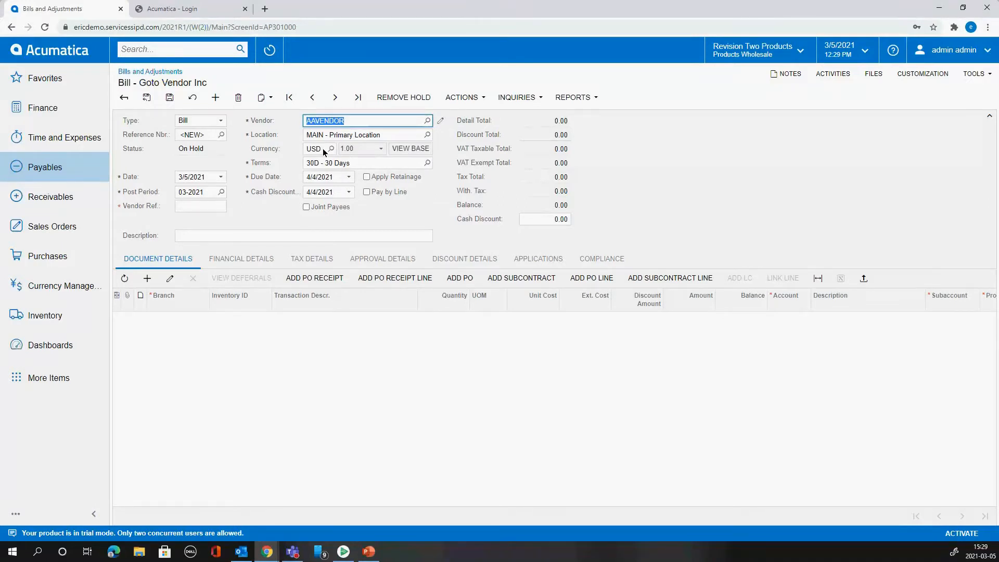
- Examine the currency and rate override options in the vendor's financial settings and return to the bill
click(441, 121)
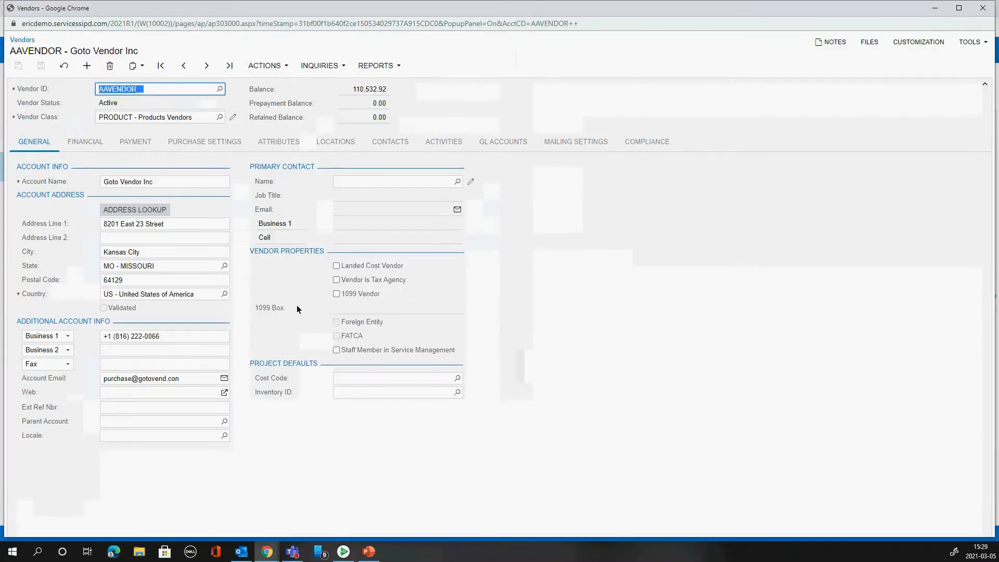
click(103, 146)
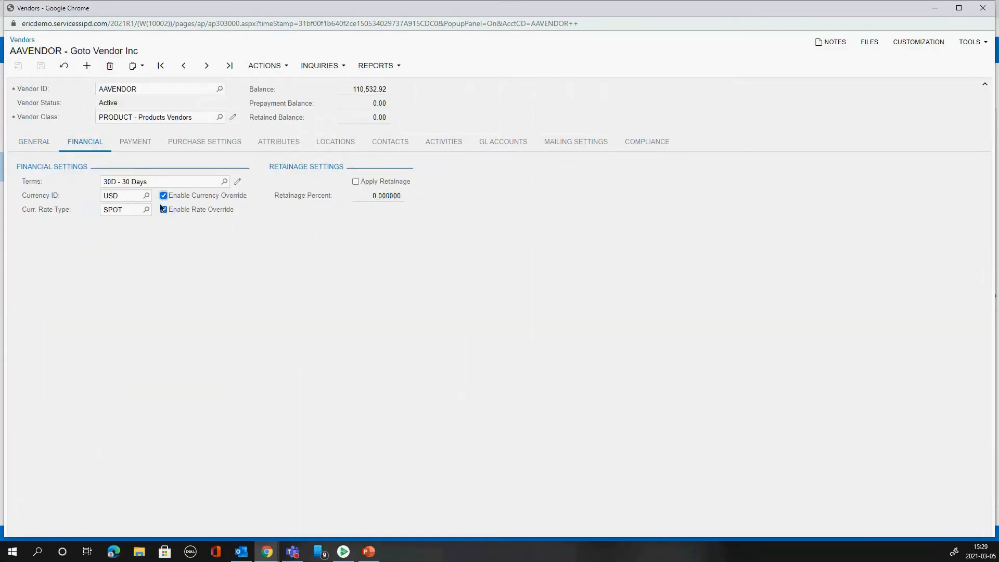
click(220, 212)
click(222, 211)
click(218, 196)
click(166, 197)
click(982, 9)
click(543, 90)
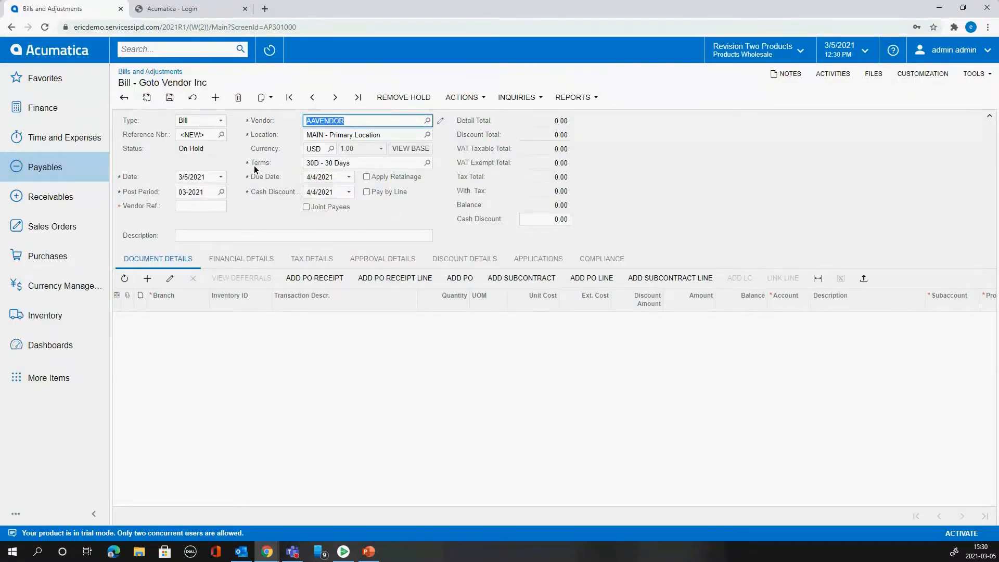
- Save the bill with the currency EUR and the vendor reference 7545754
click(331, 148)
double_click(345, 238)
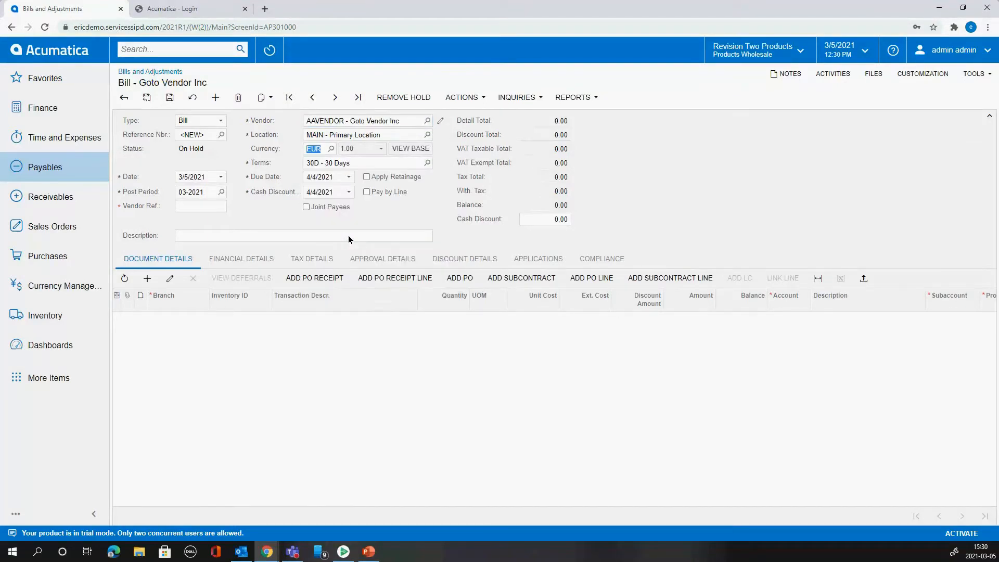
click(169, 98)
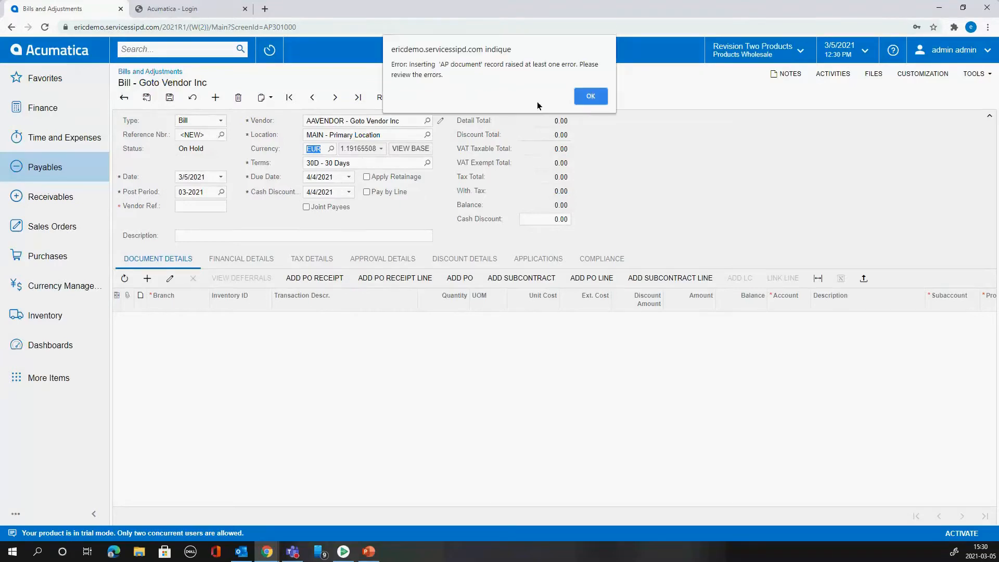
click(593, 97)
text(7545754)
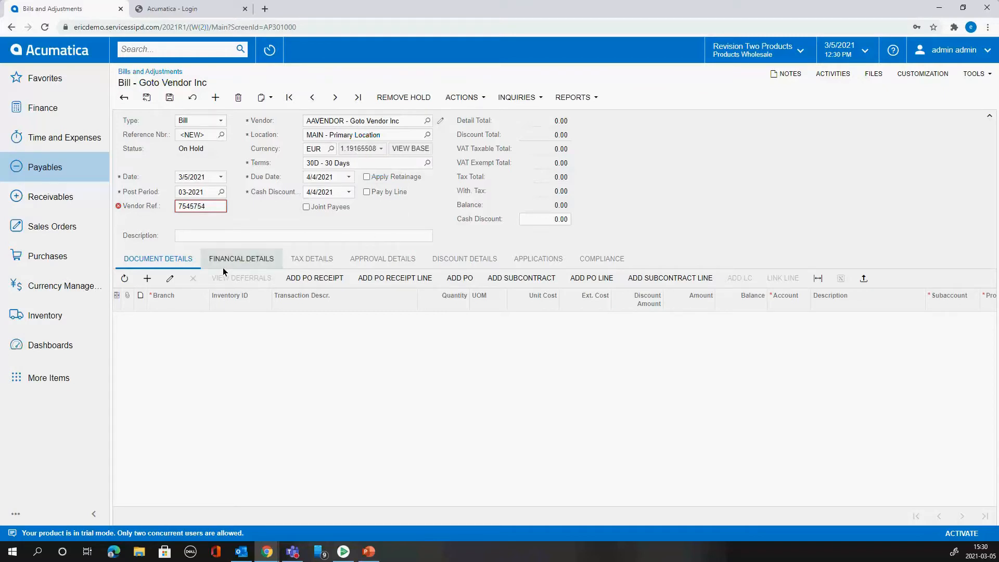
click(169, 98)
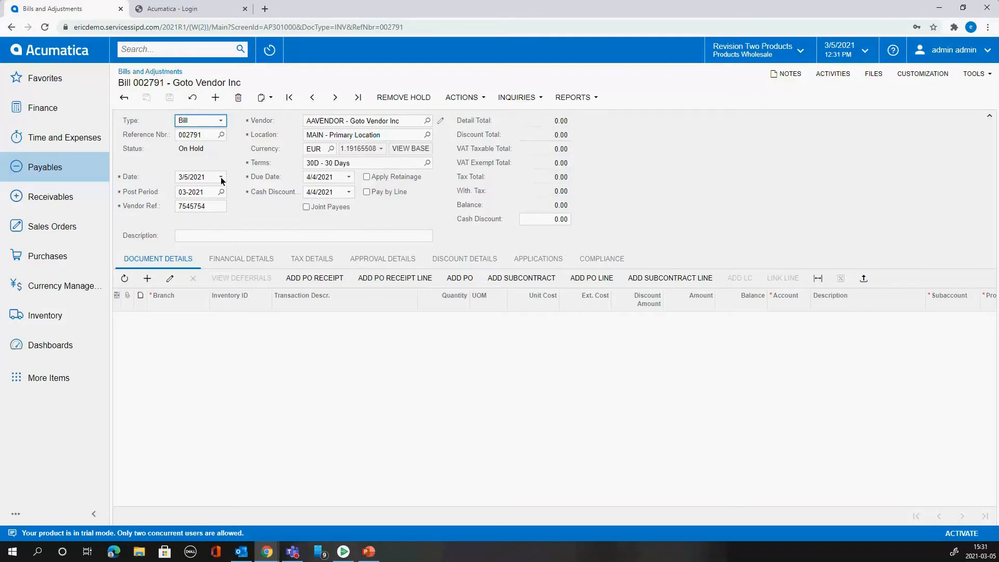
- Add a detail line with an extended cost of 100 to the bill and try to save it
click(147, 278)
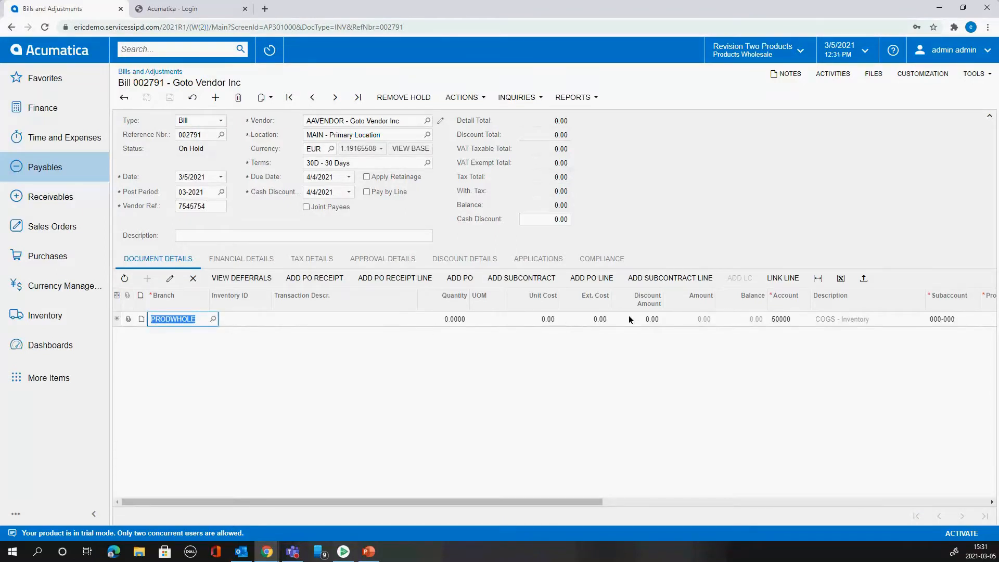
click(605, 320)
text(100)
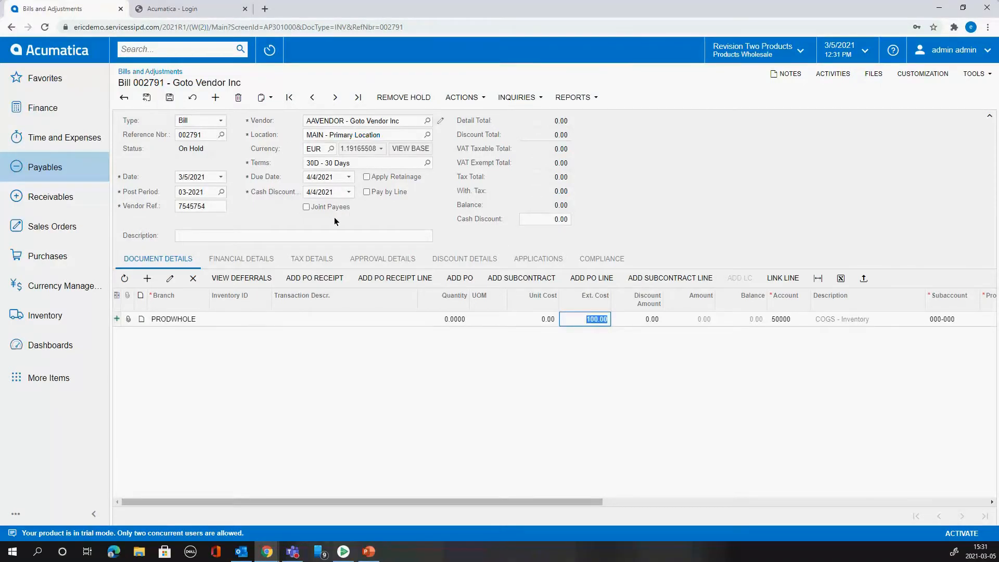
click(590, 97)
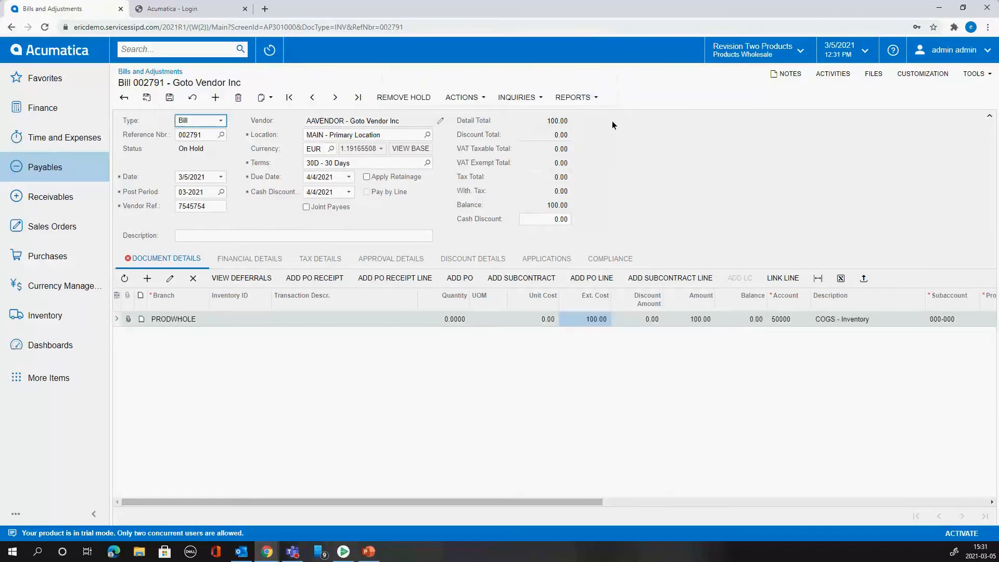
- Assign project X to the bill's detail line and save the bill
drag(588, 502, 734, 500)
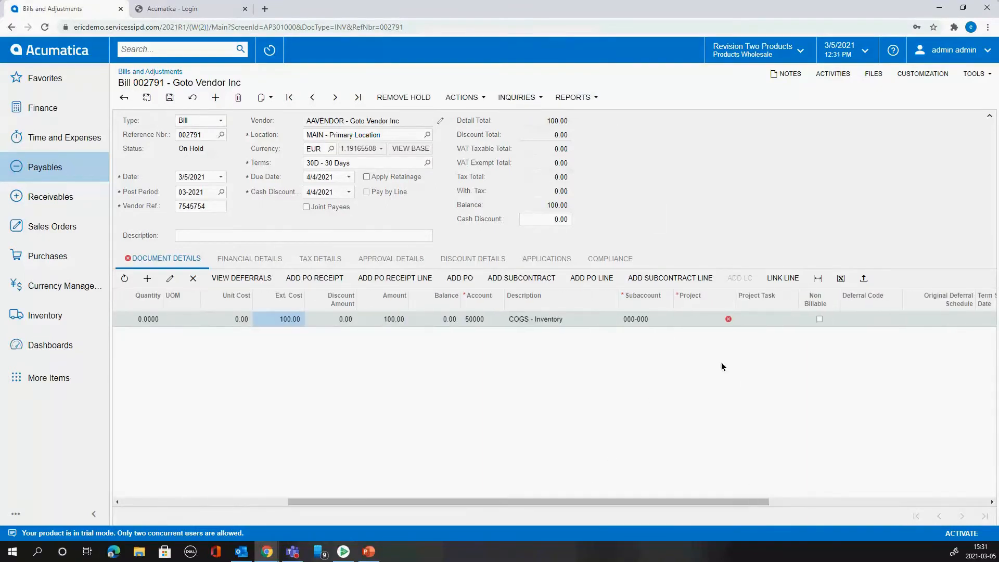
click(692, 316)
text(x)
key(Tab)
key(Tab)
click(171, 97)
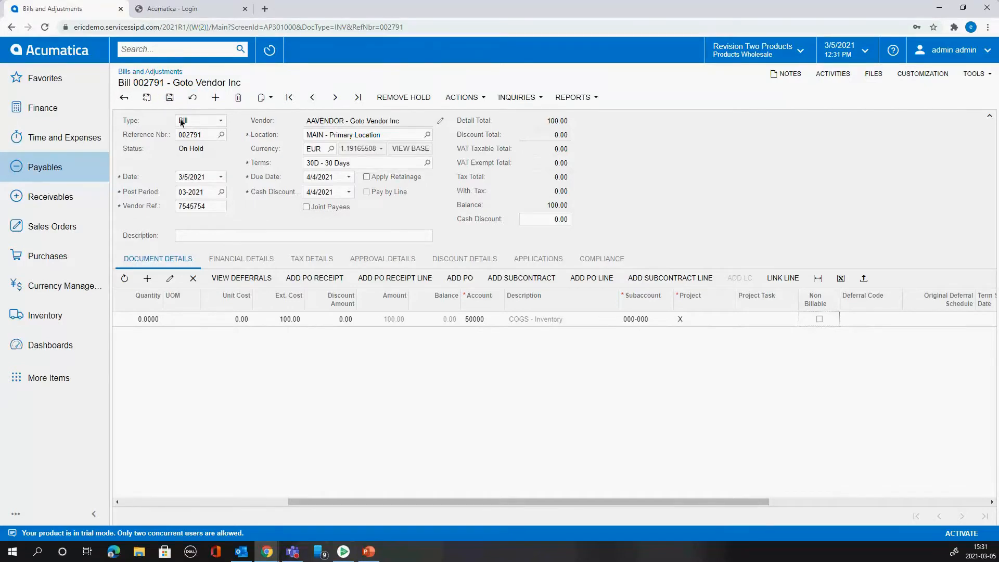
click(182, 501)
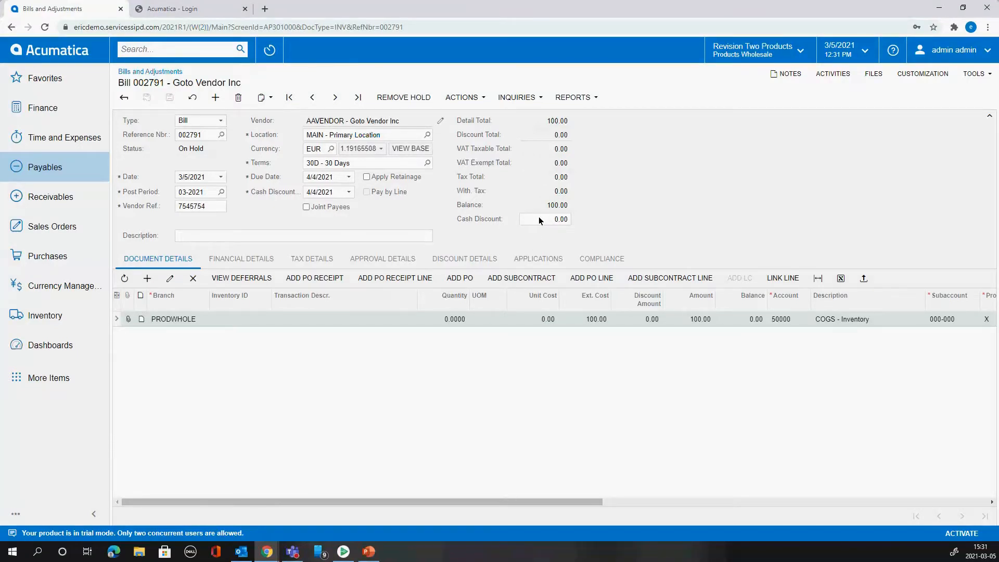
- Compare the bill's amounts in the base currency with those in EUR
click(413, 148)
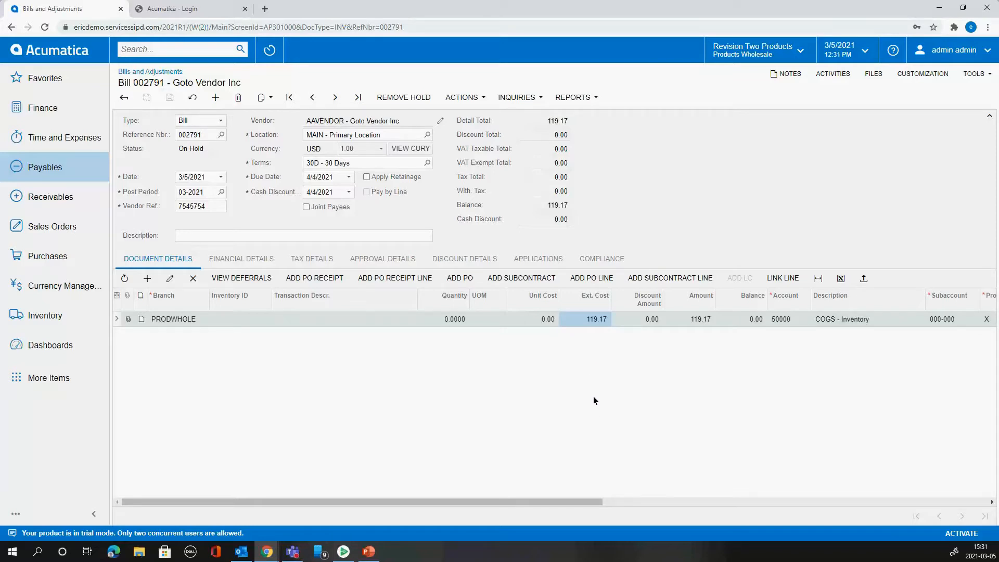
click(413, 149)
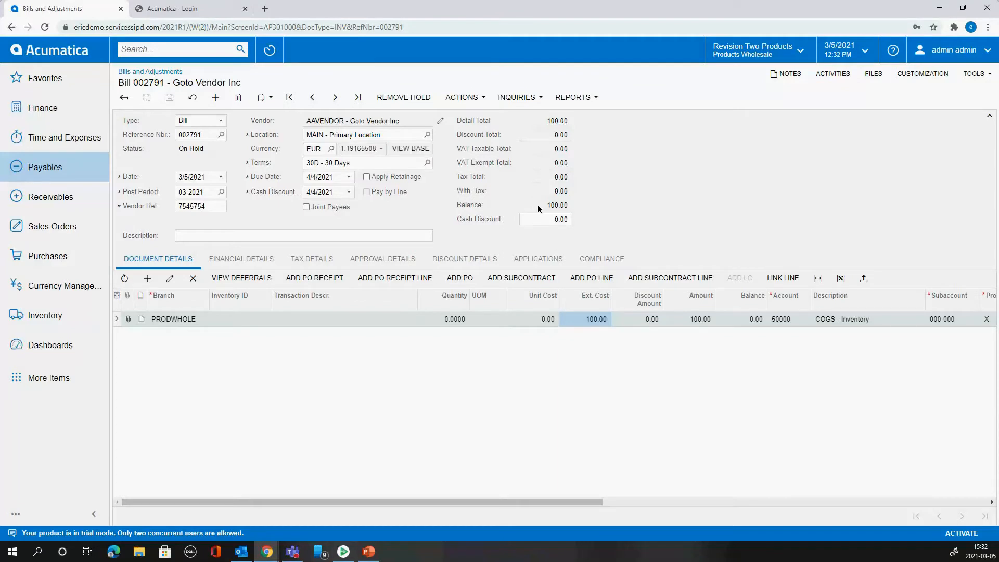
click(411, 148)
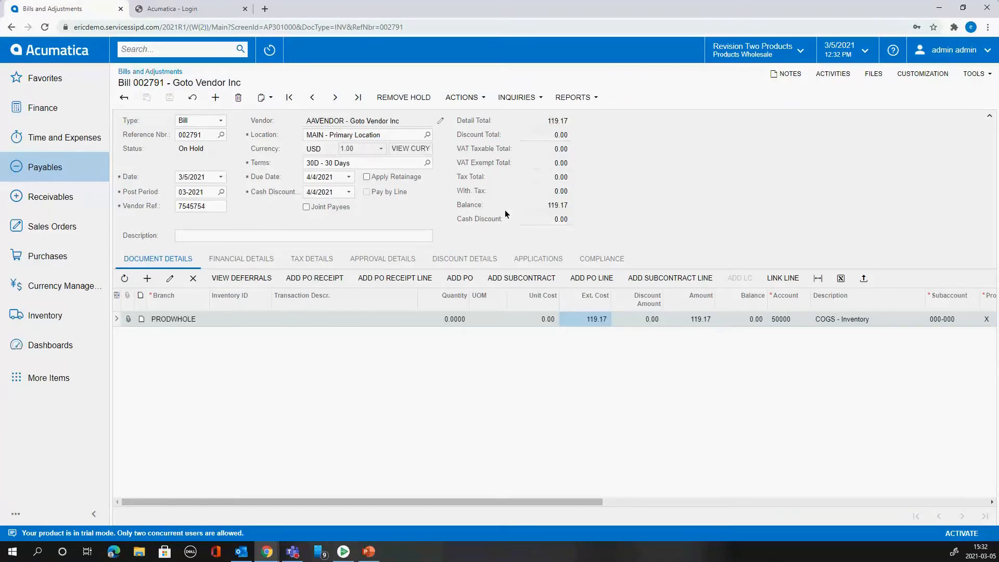
click(415, 148)
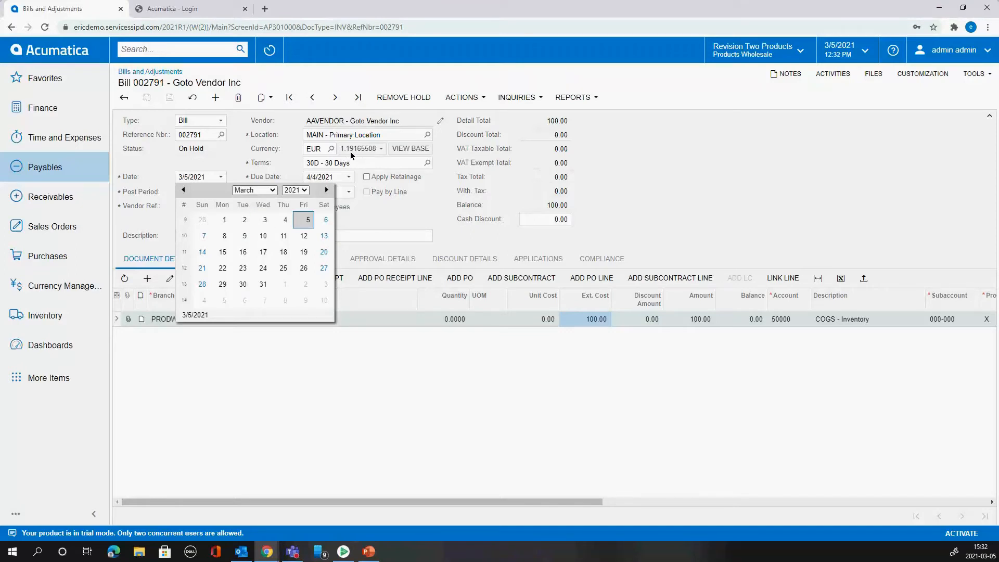
- Set the bill's date to 3/2/2021 and its cash account to 10700 - Bank Account - Euros, saving the bill
click(242, 223)
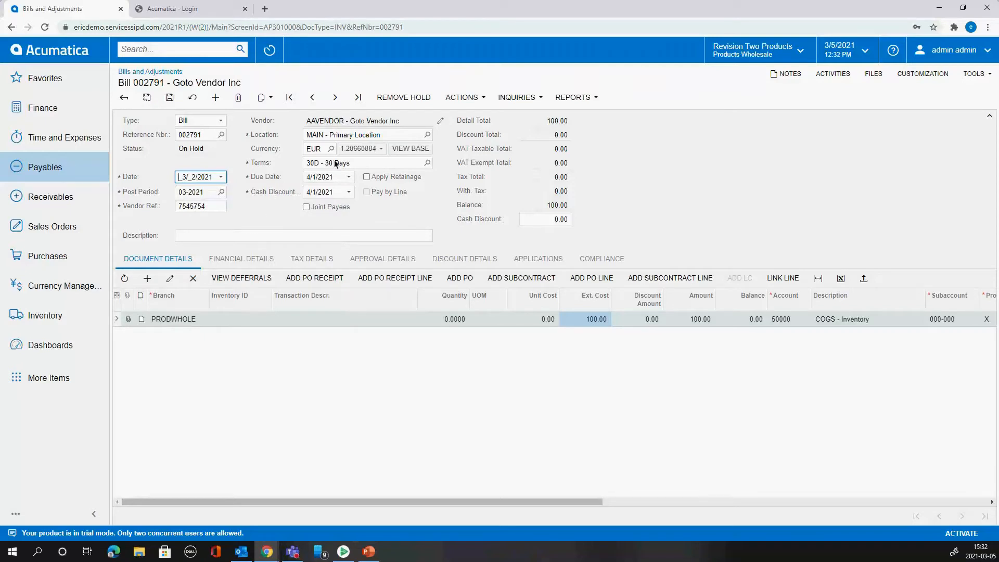
key(ctrl+s)
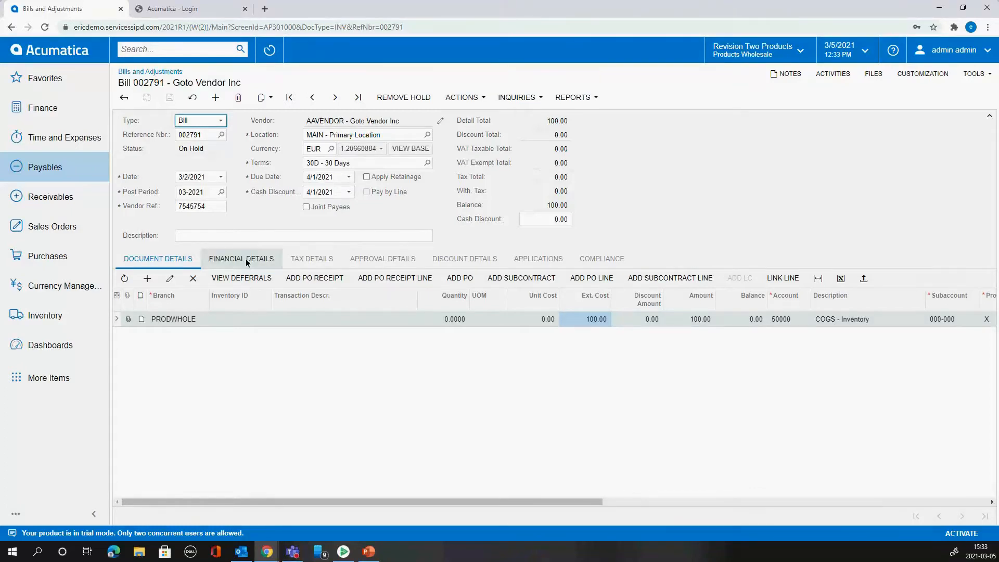
click(228, 271)
click(329, 484)
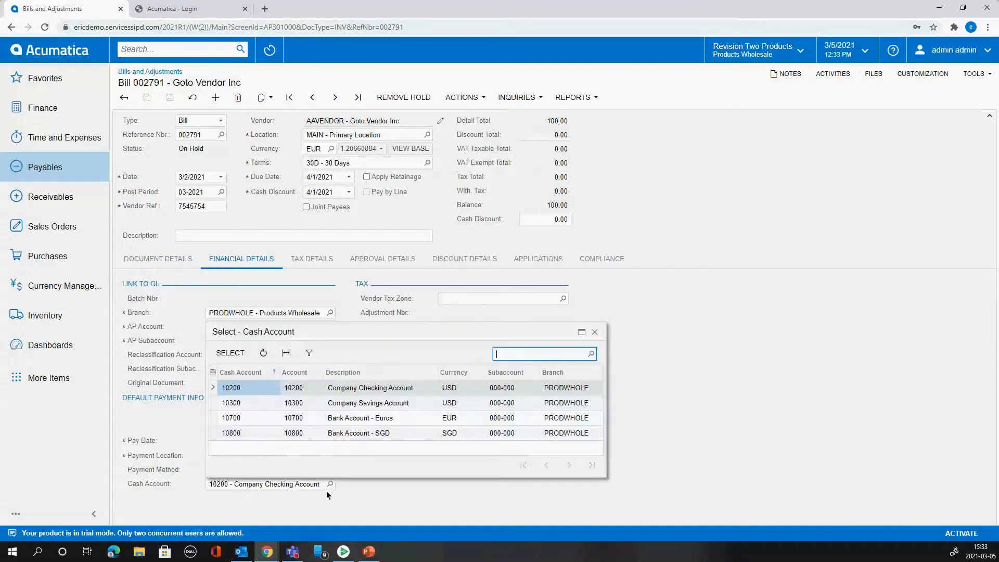
double_click(333, 419)
click(170, 97)
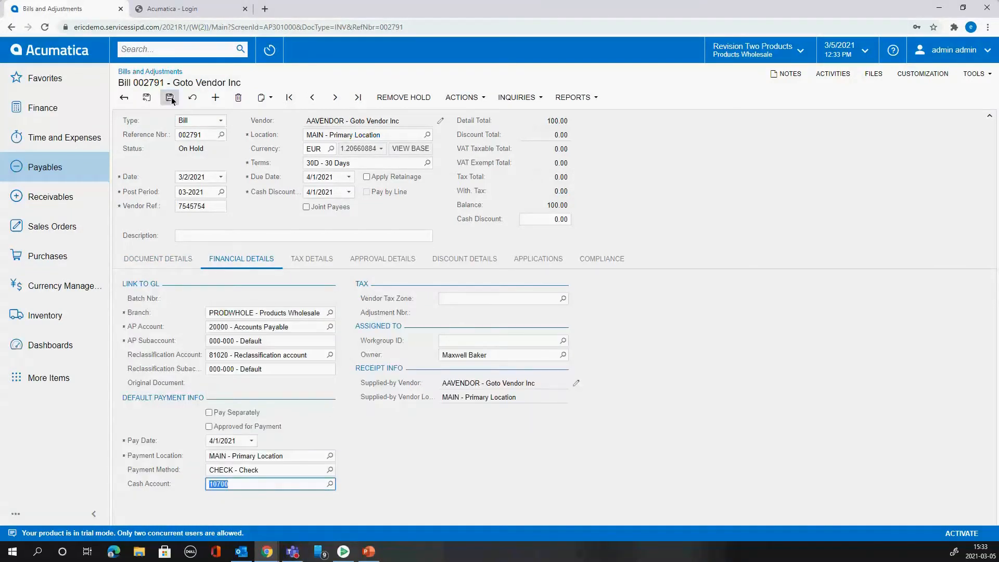
- Return to the bill's document details, remove the bill from hold and release it
click(158, 258)
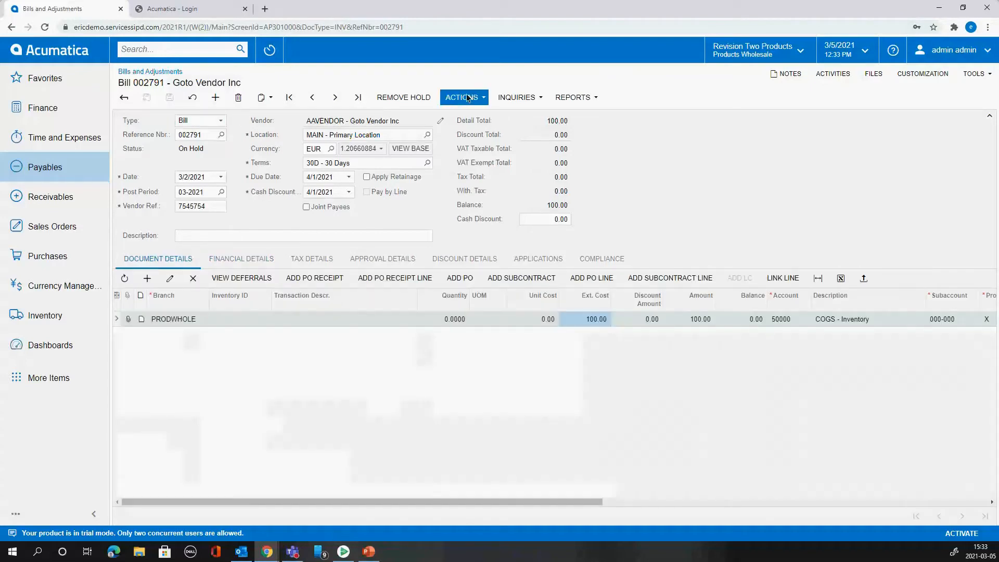
click(427, 97)
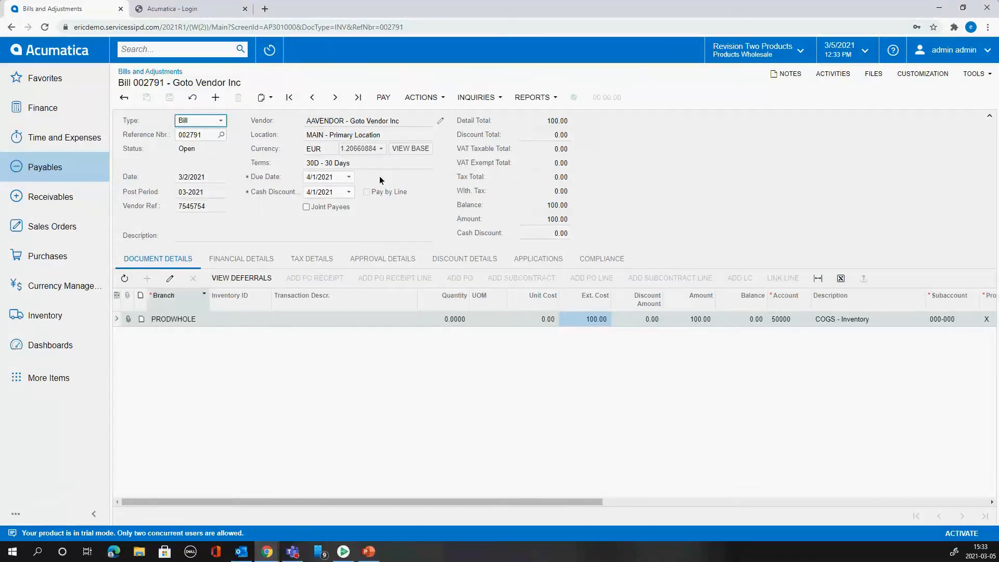
- Examine the released bill's journal batch in EUR and in the base currency, and close it
click(233, 263)
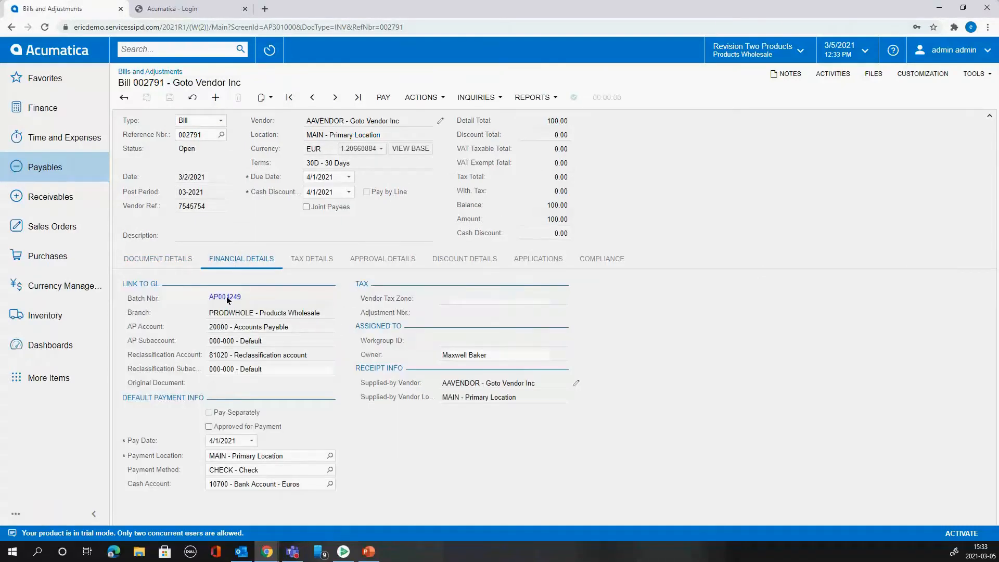
click(227, 296)
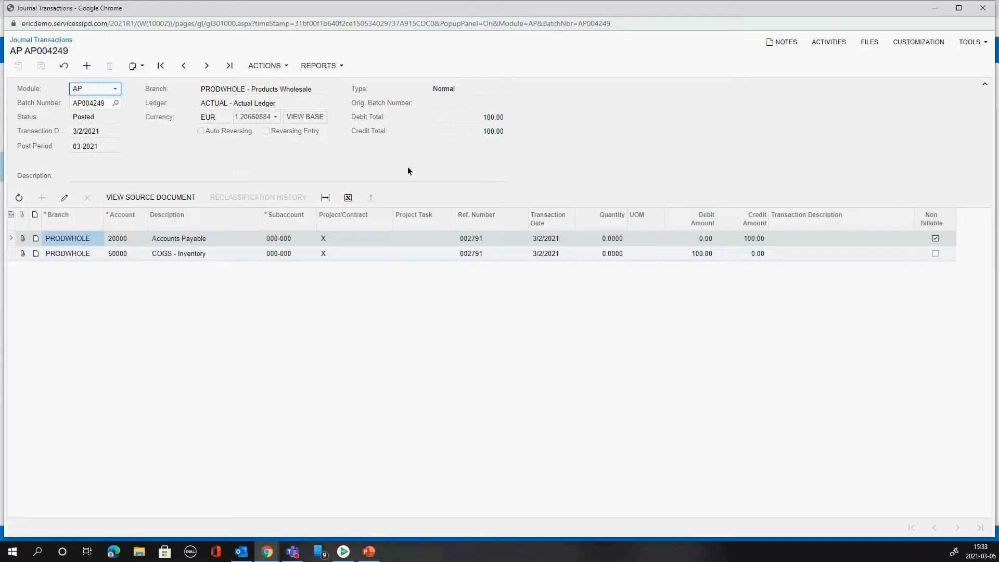
click(300, 118)
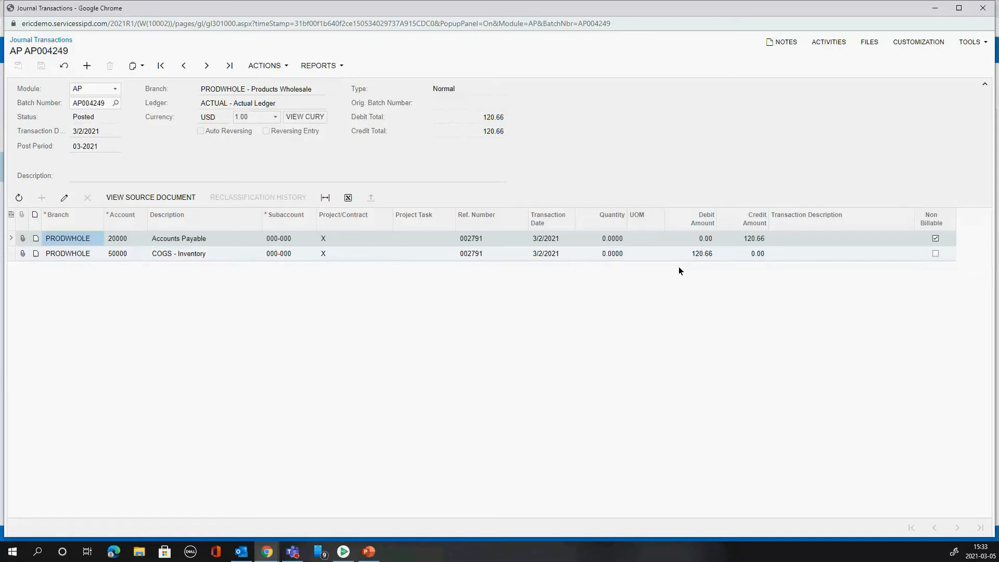
click(983, 9)
- View the released bill's document details in the base currency and switch back to EUR
click(411, 148)
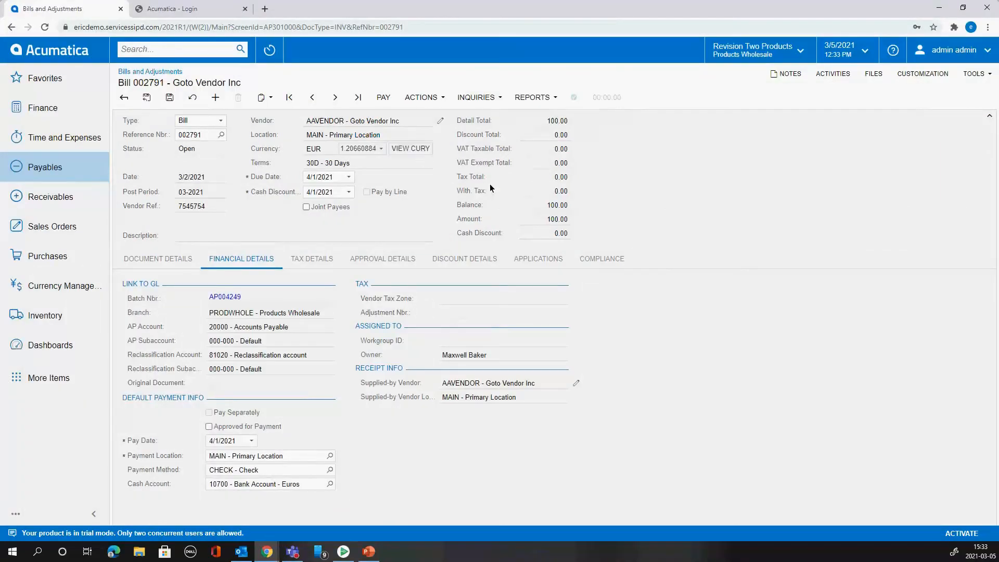
click(178, 260)
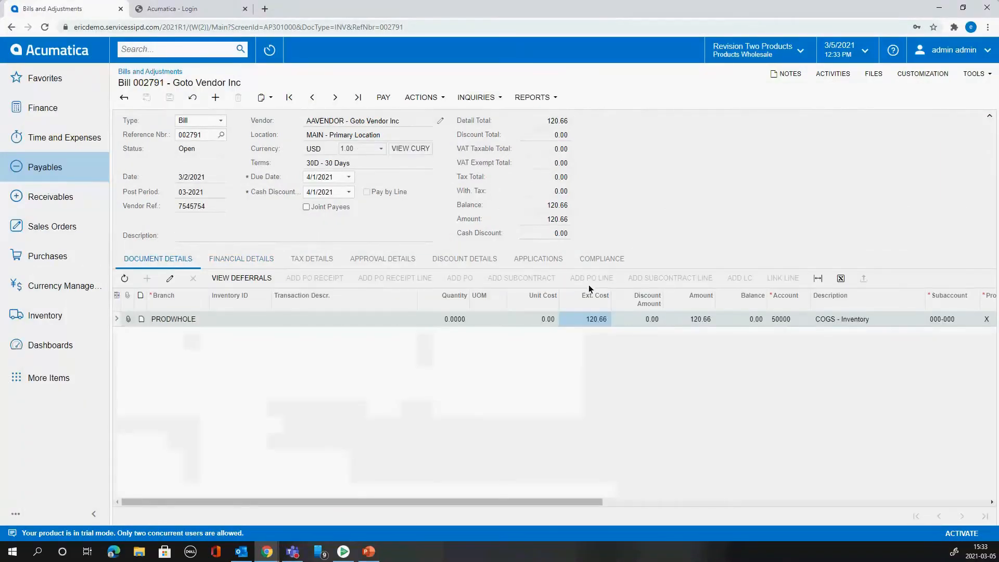
click(411, 150)
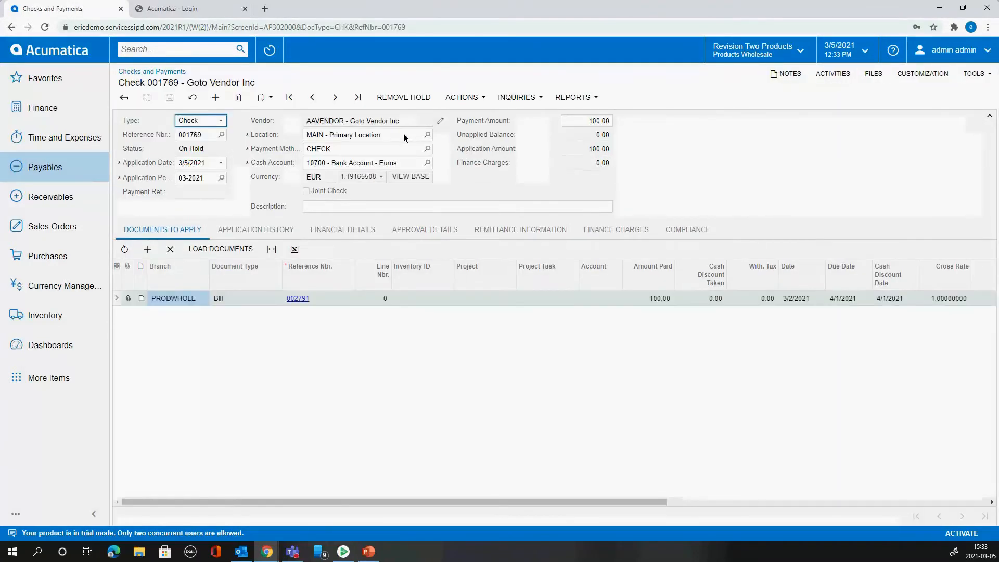
- Set both the check's payment amount and the amount paid on the bill to 50, and save the check
click(581, 126)
text(50)
click(642, 300)
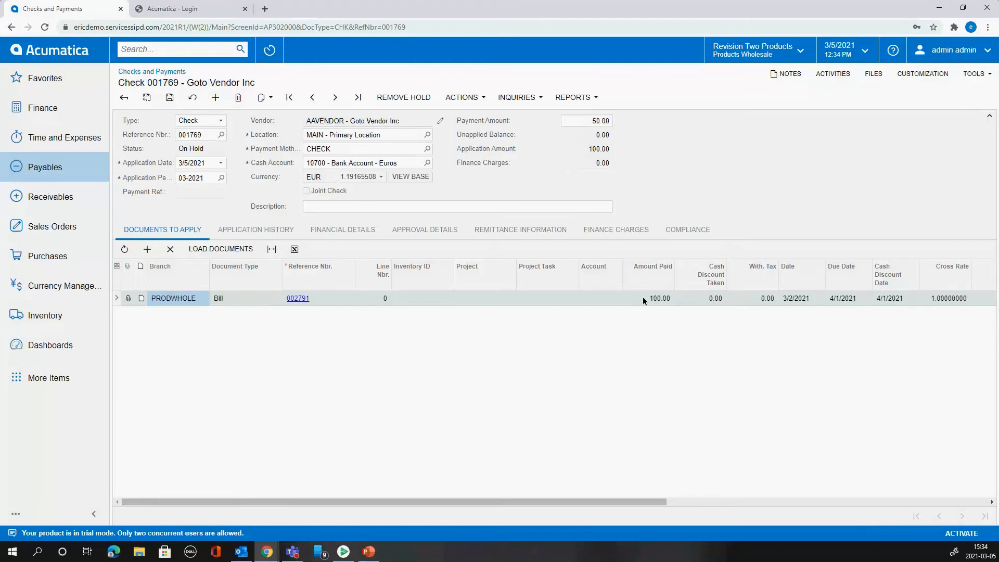
click(644, 297)
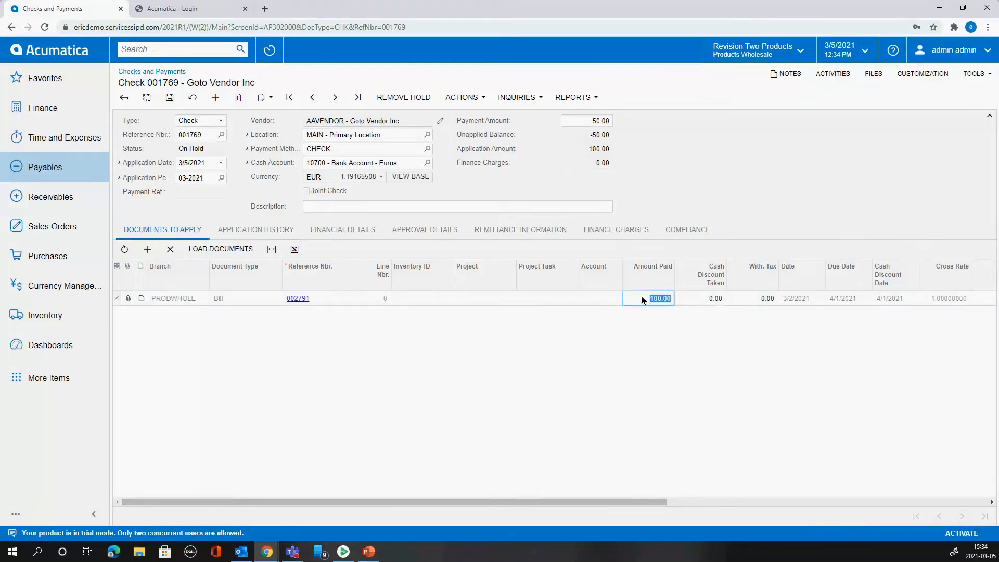
click(169, 97)
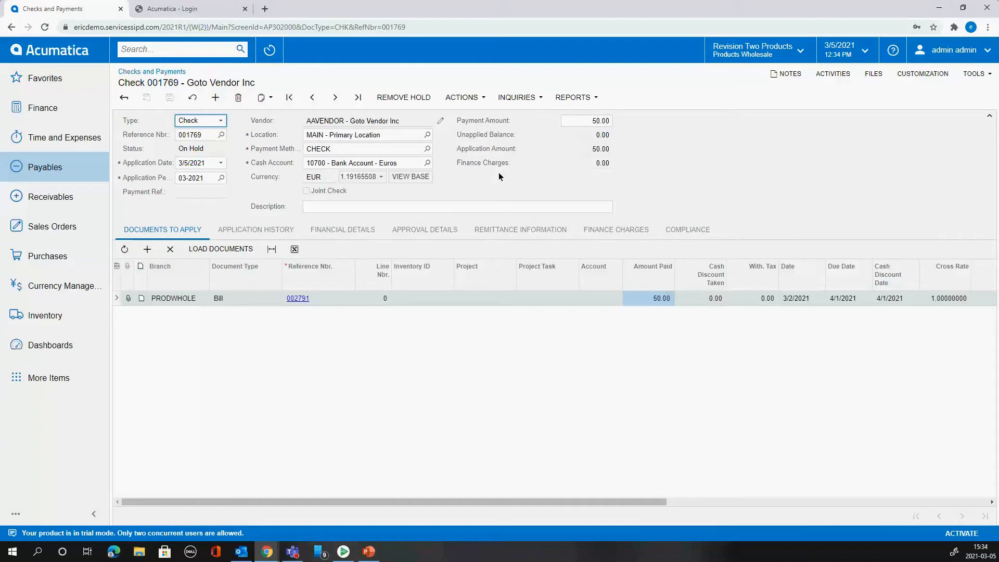
- Remove the check from hold and view its amounts in the base currency before switching back to EUR
click(410, 96)
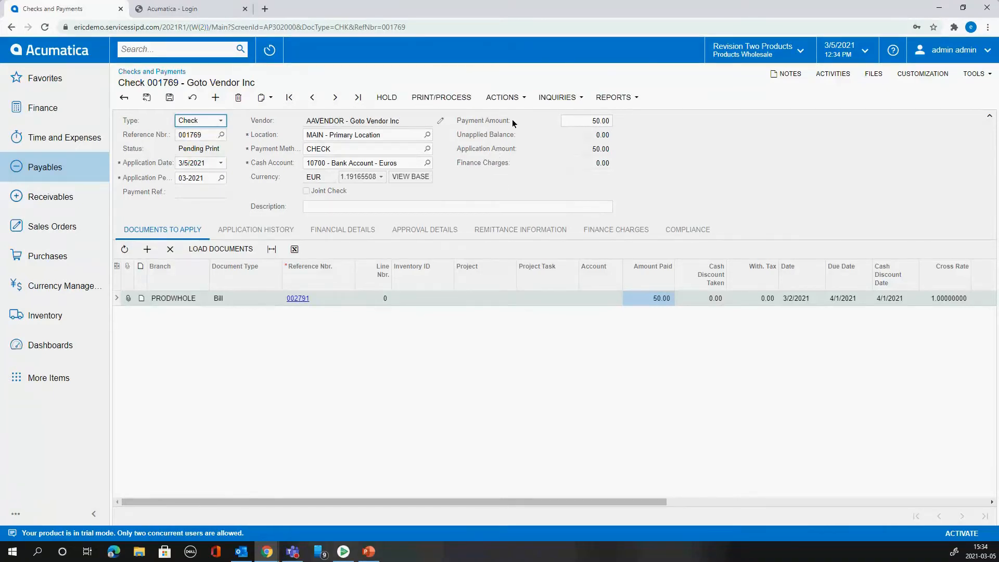
click(370, 178)
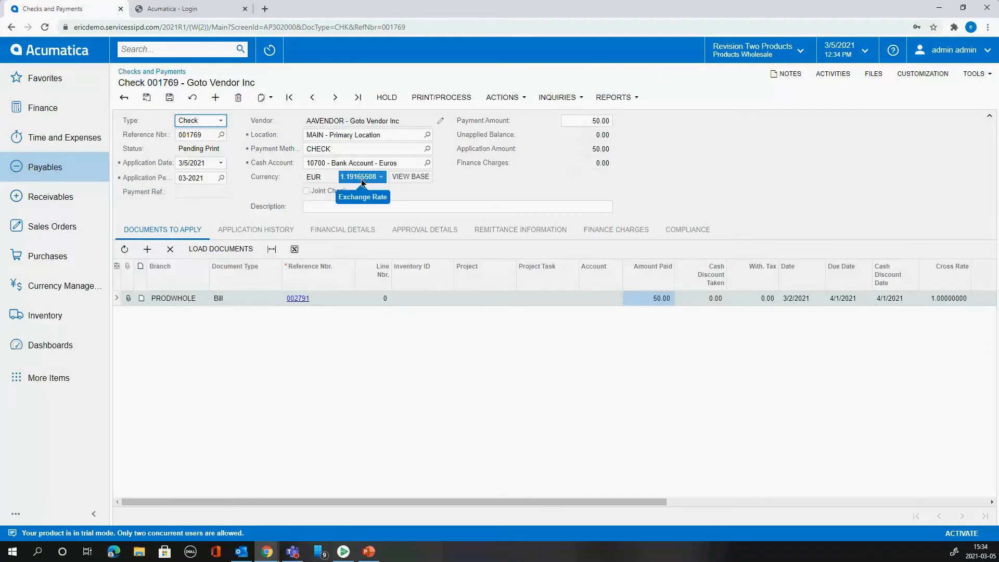
click(416, 177)
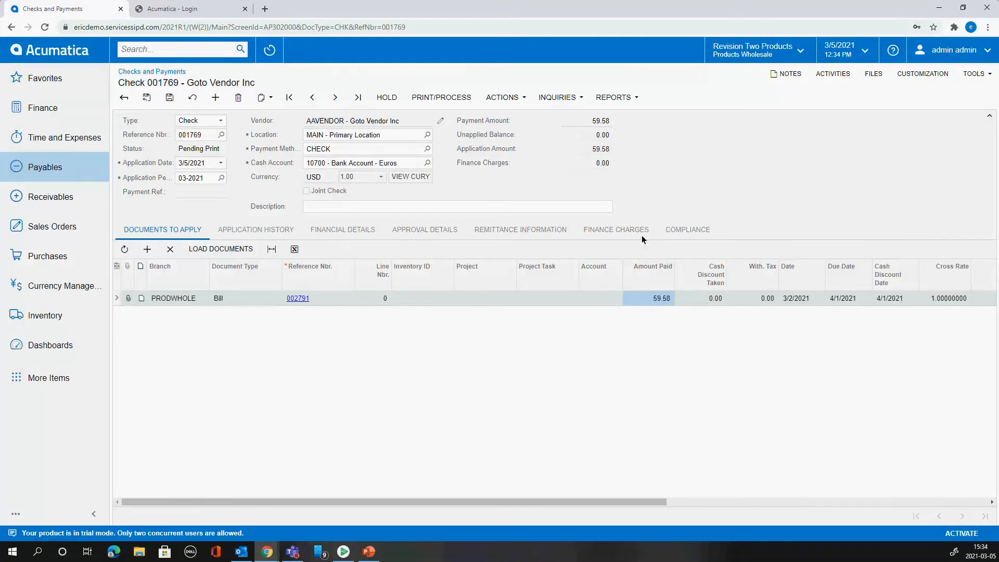
click(416, 176)
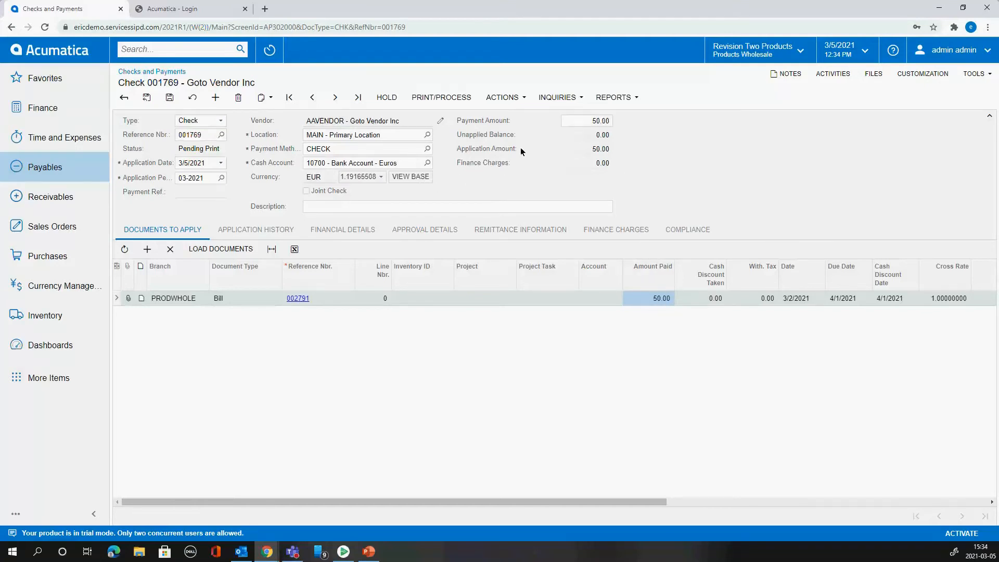
- Turn off the Print Check option in the check's remittance information
click(522, 99)
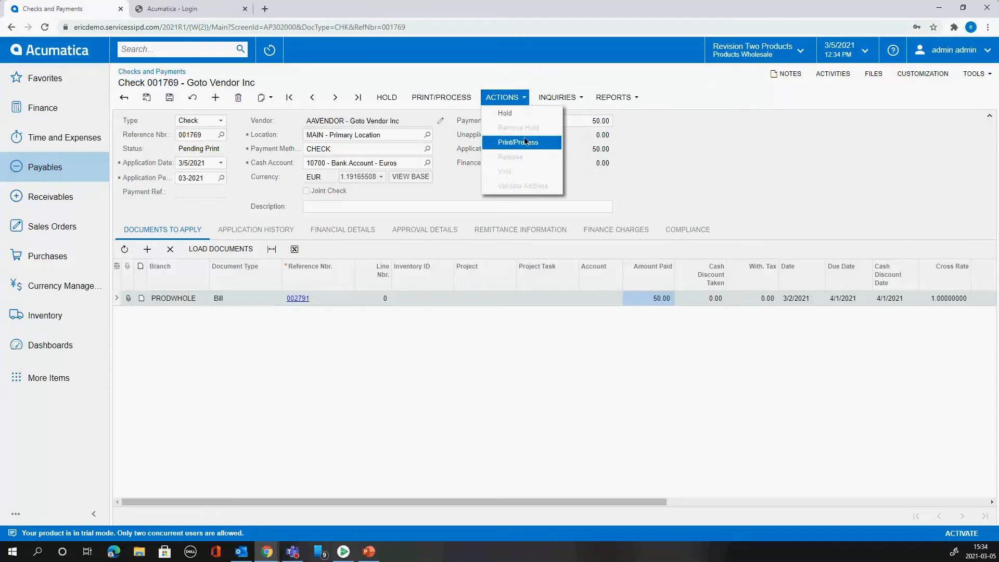
click(477, 137)
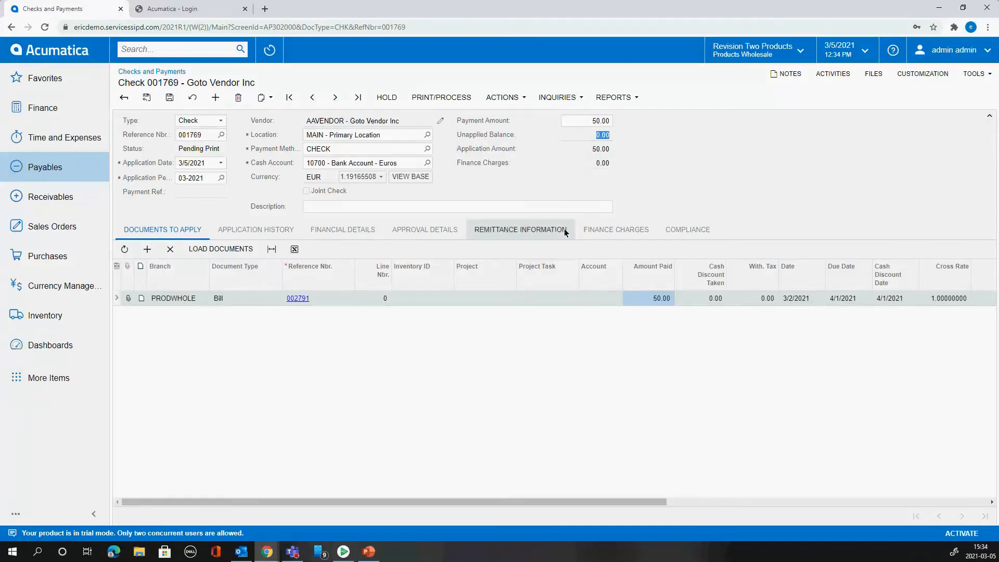
click(549, 228)
click(364, 269)
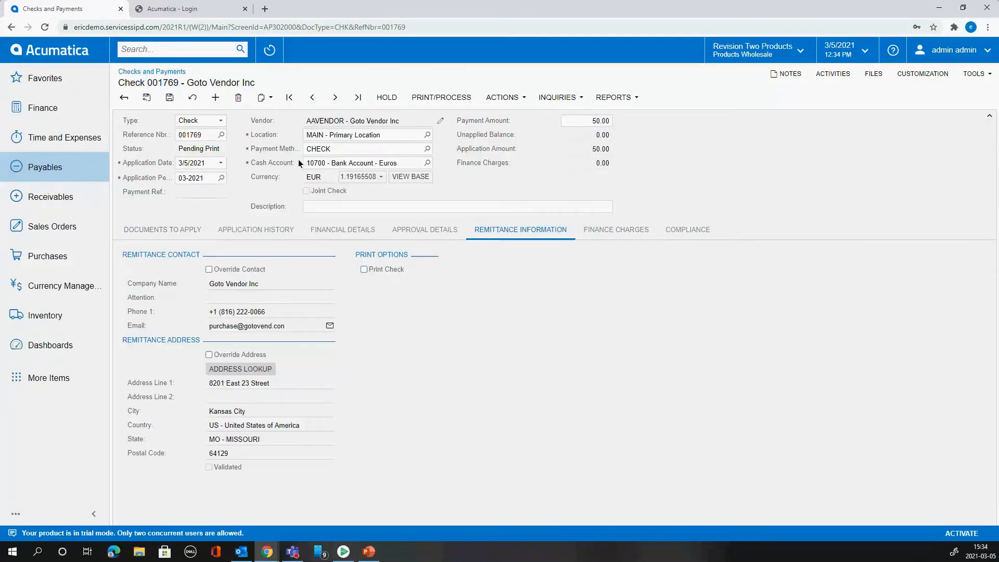
- Try to release the check without a payment reference
click(465, 99)
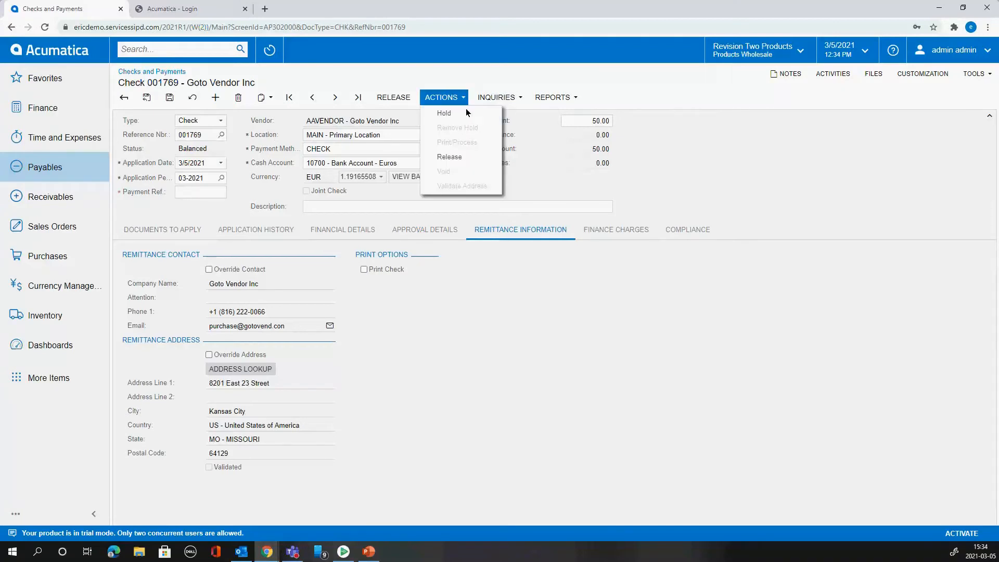
click(463, 157)
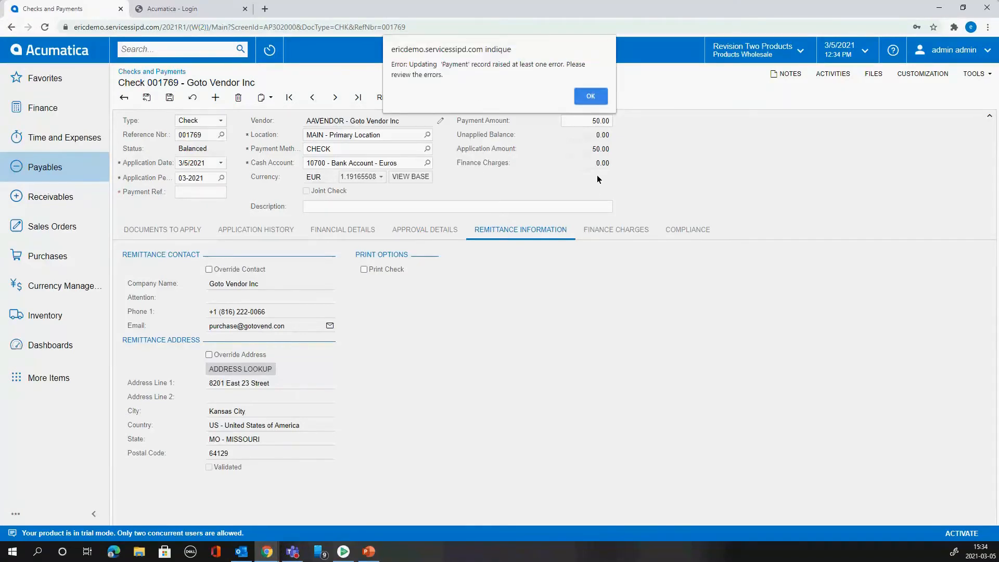
click(598, 97)
- Enter 464 as the check's payment reference and release the check
click(220, 194)
text(464)
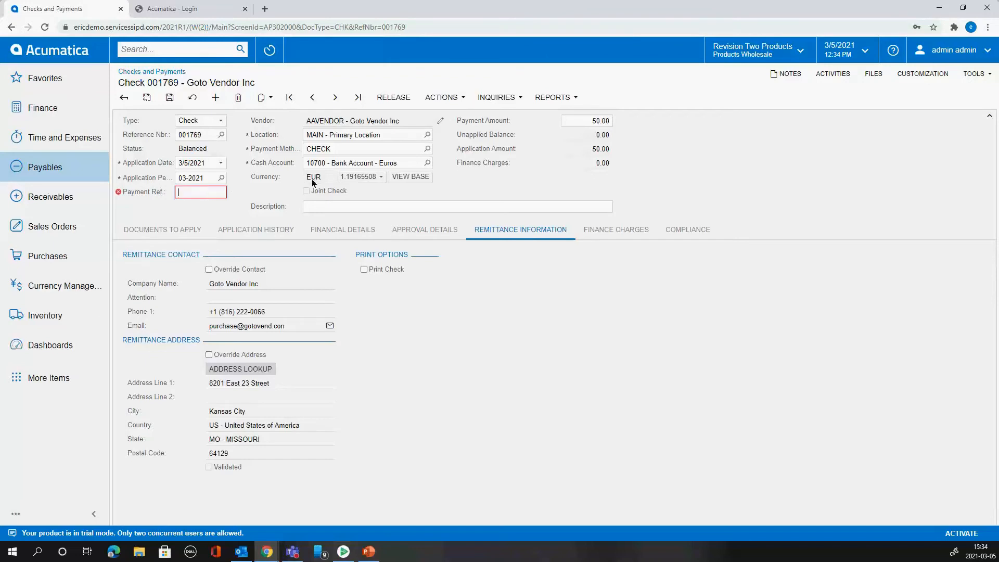
click(462, 101)
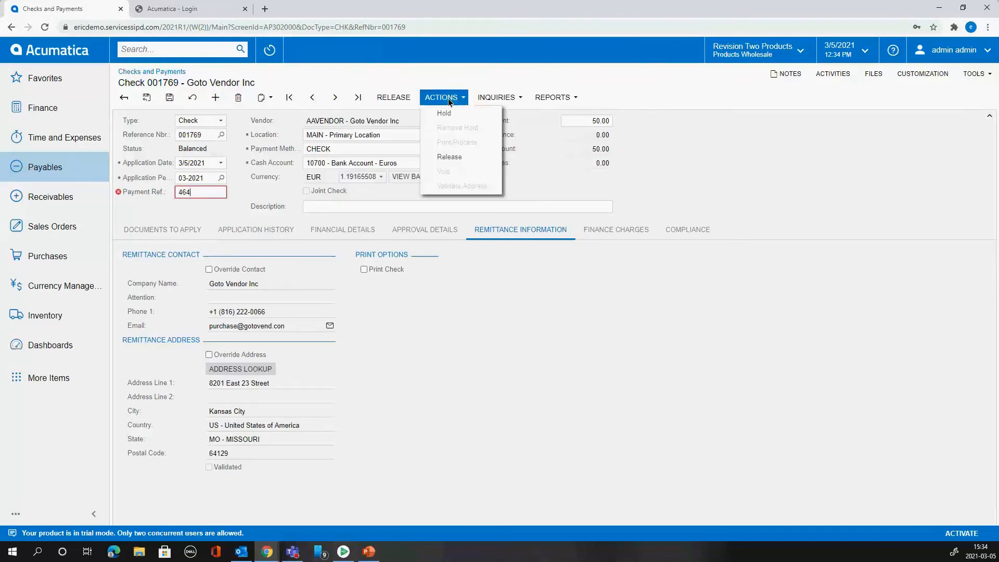
click(394, 98)
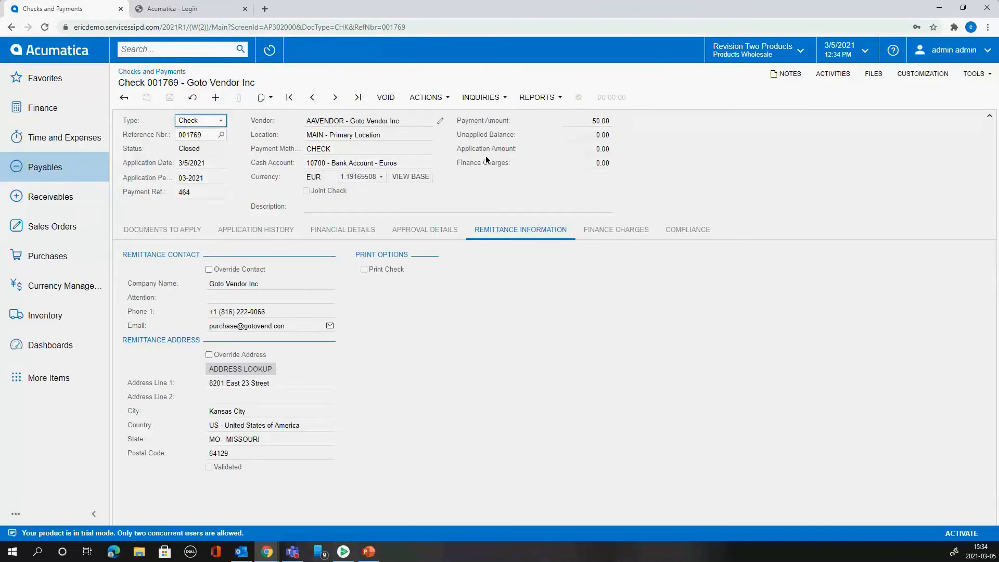
- Open the check's journal batch from its financial details and examine the Realized Gain / Loss Currency line
click(179, 229)
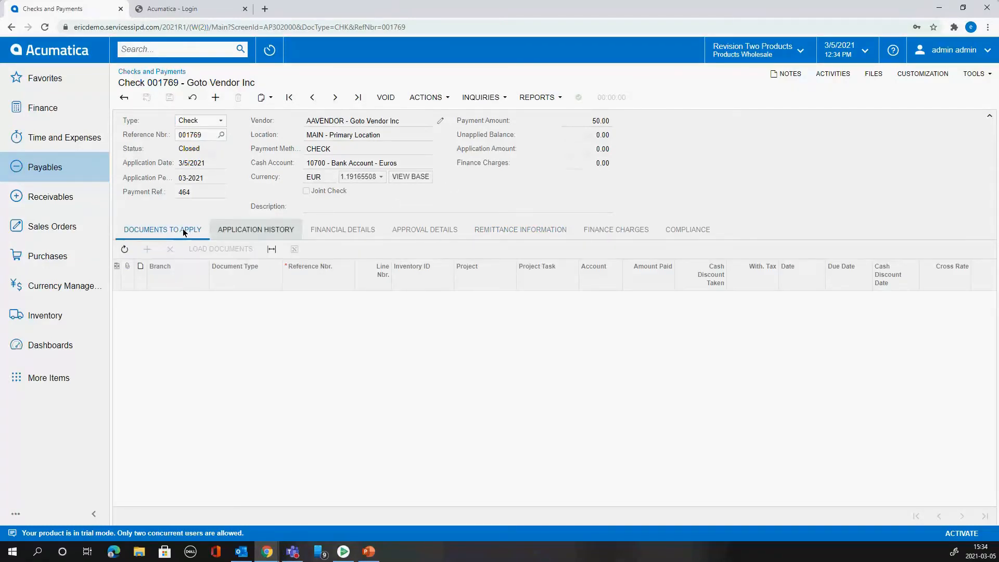
click(327, 229)
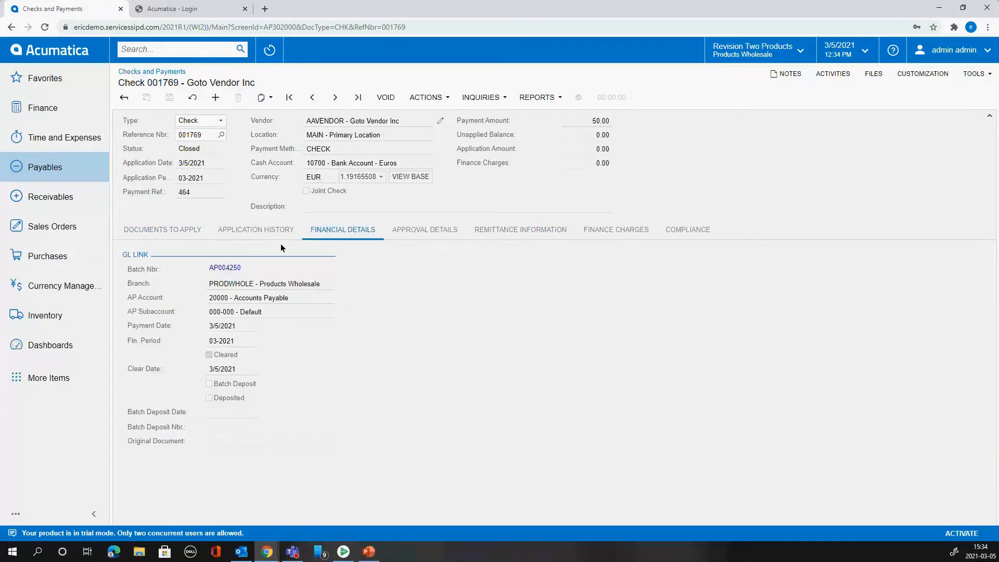
click(228, 269)
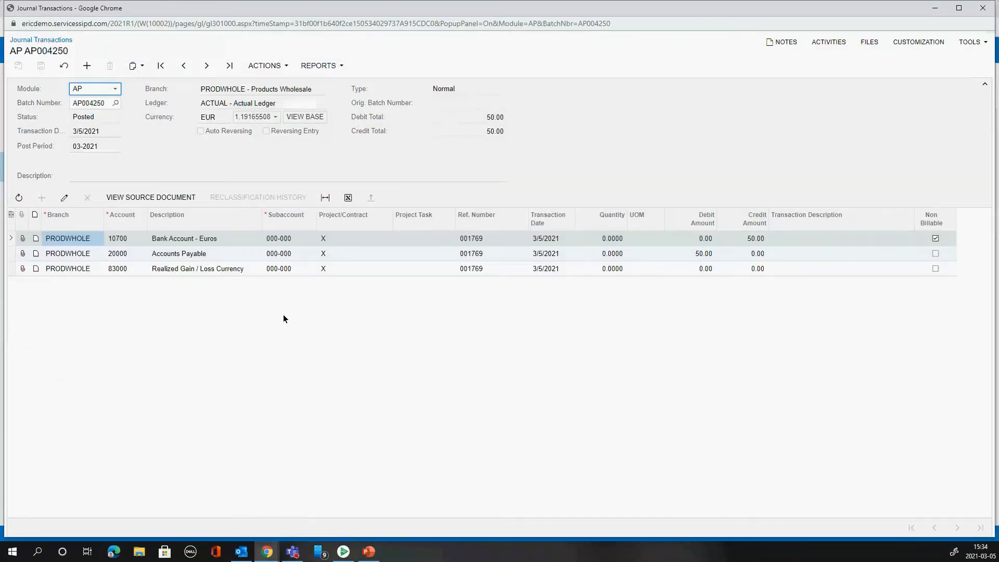
click(195, 272)
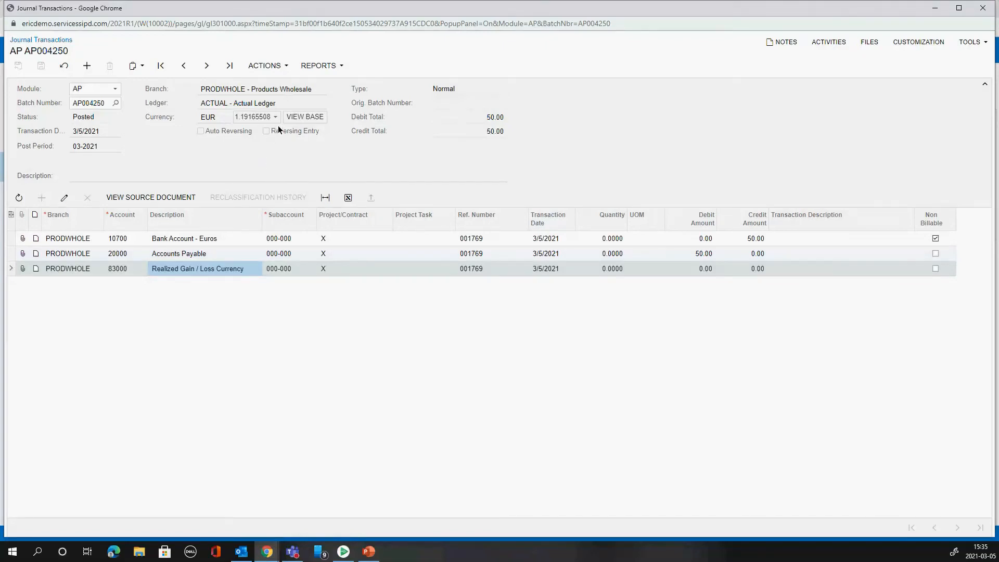
- View the check's journal batch in base currency, examine the Accounts Payable debit, and close the batch after restoring the EUR view
click(314, 118)
click(701, 257)
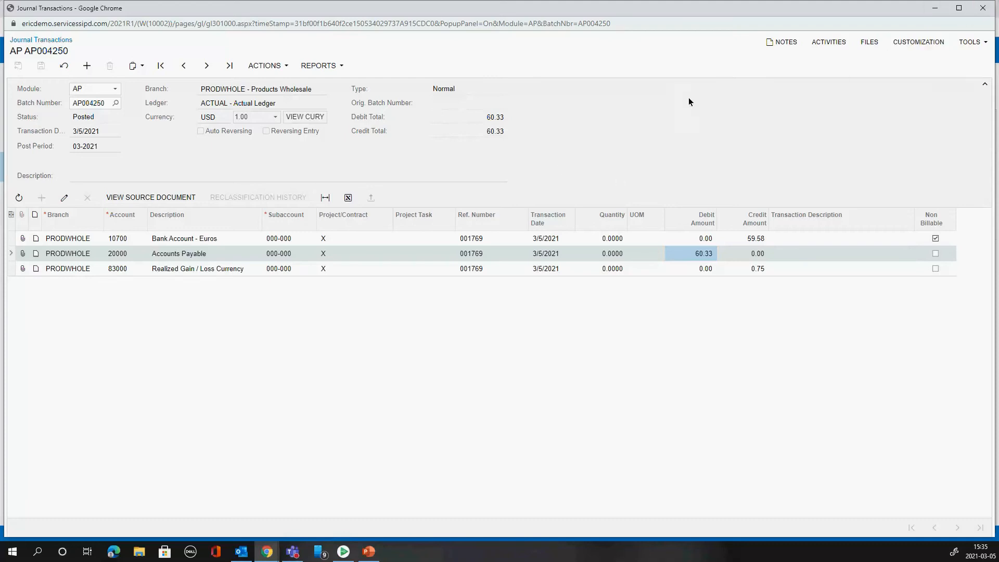
click(279, 118)
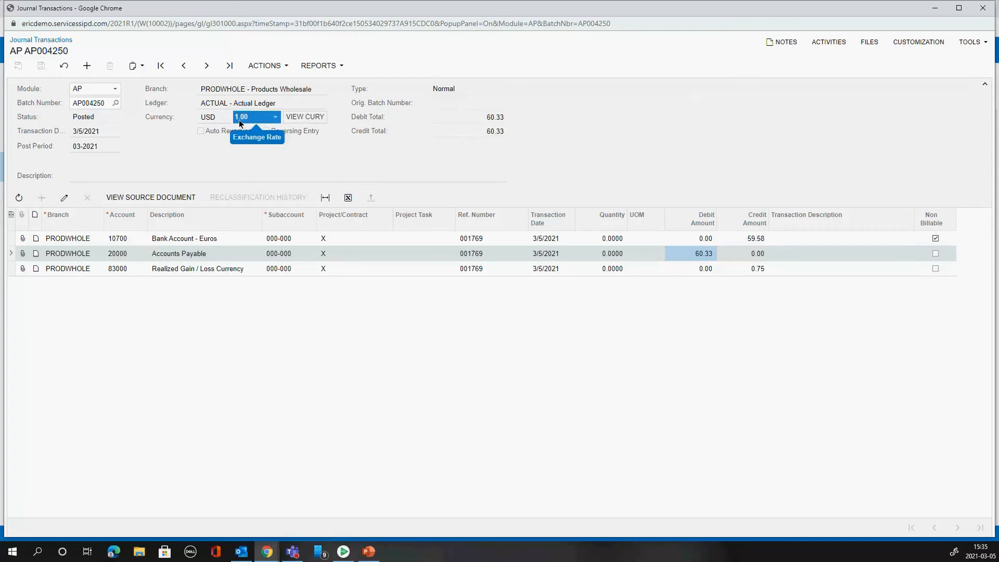
click(305, 117)
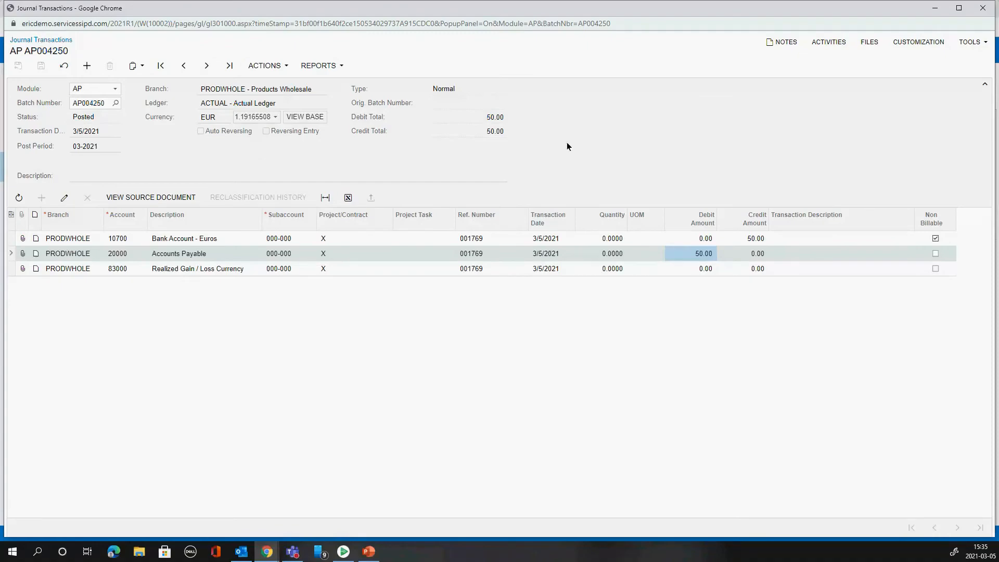
click(983, 8)
- Open the Vendor Details inquiry from the check and filter the vendor's documents by currency EUR
click(491, 98)
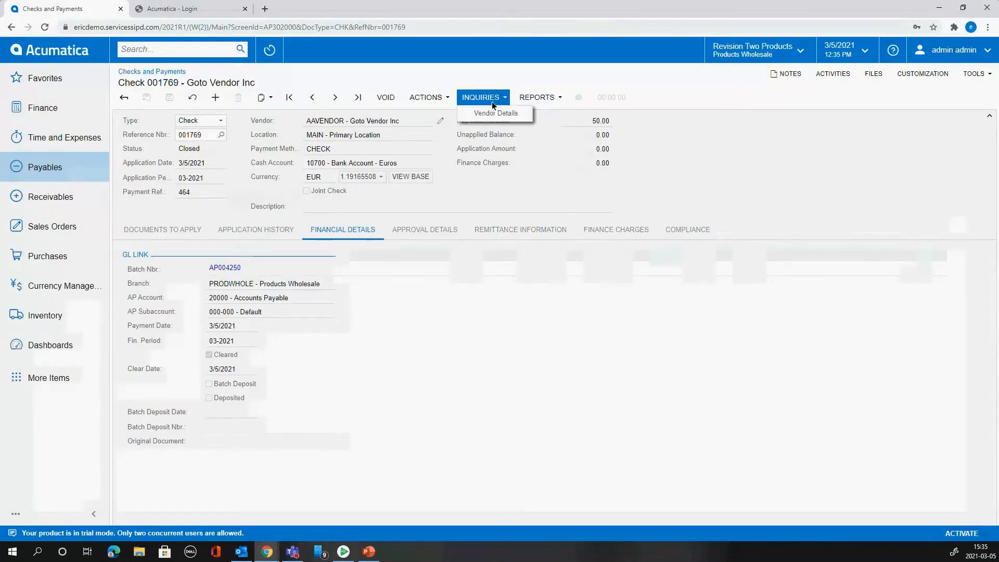
click(496, 120)
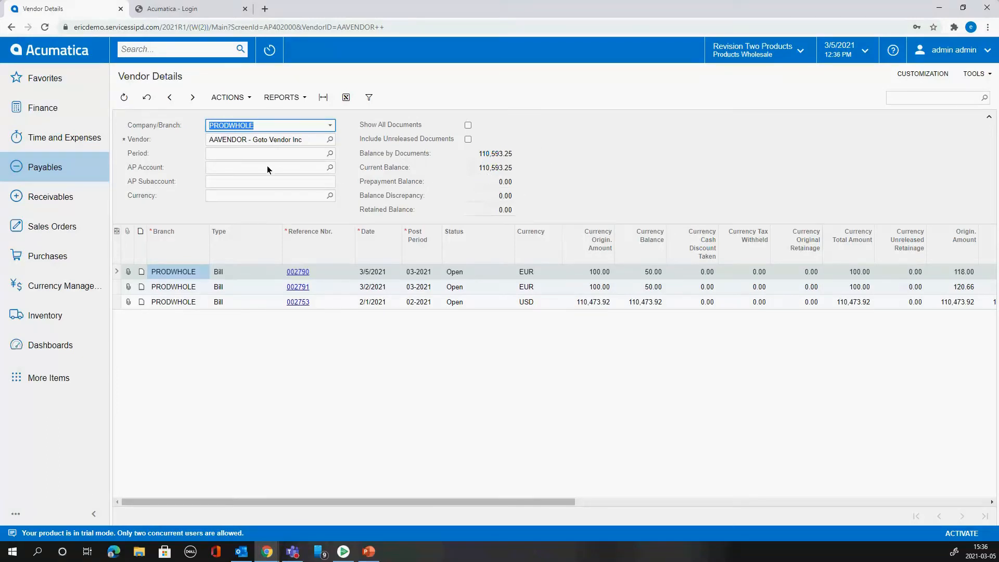
click(260, 196)
text(EUR)
key(Tab)
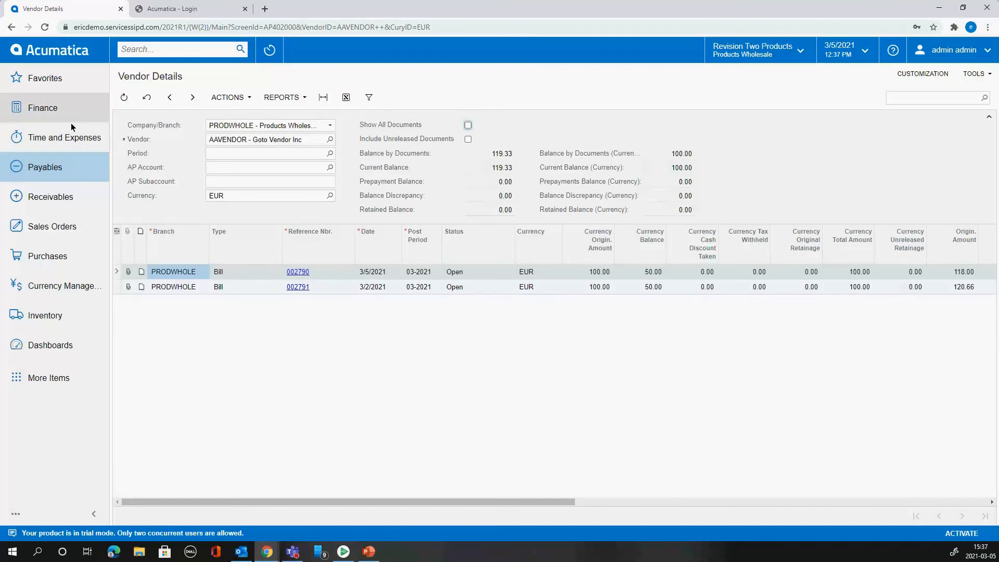
- Run Revalue AP Accounts for the EUR currency after checking the vendor's revalued balance and difference
click(67, 82)
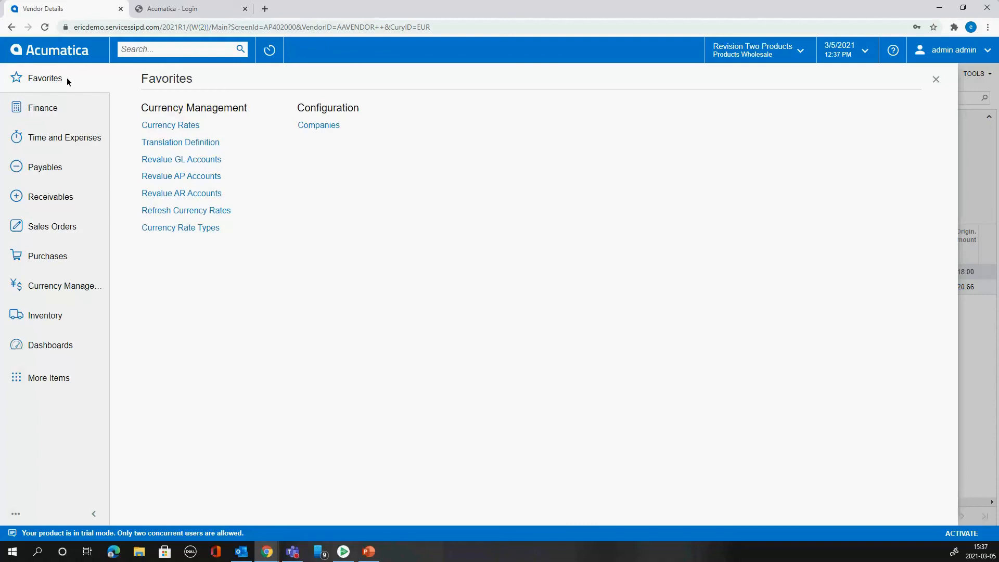
click(205, 177)
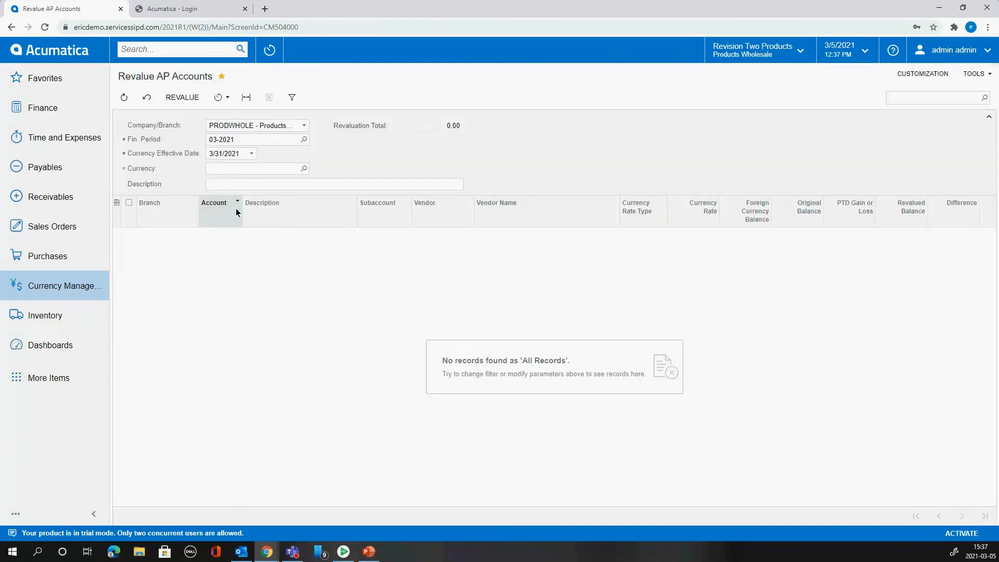
click(304, 169)
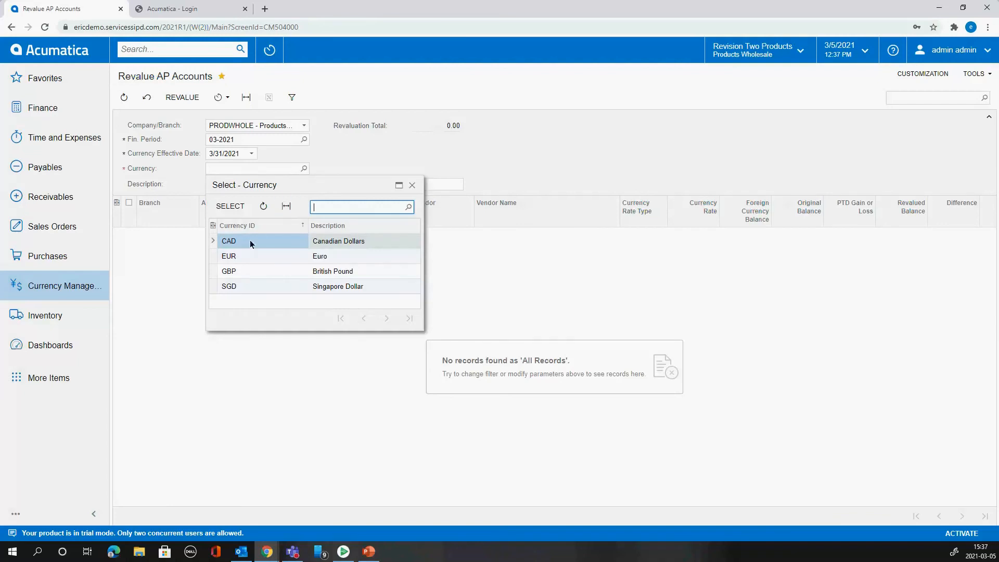
double_click(247, 257)
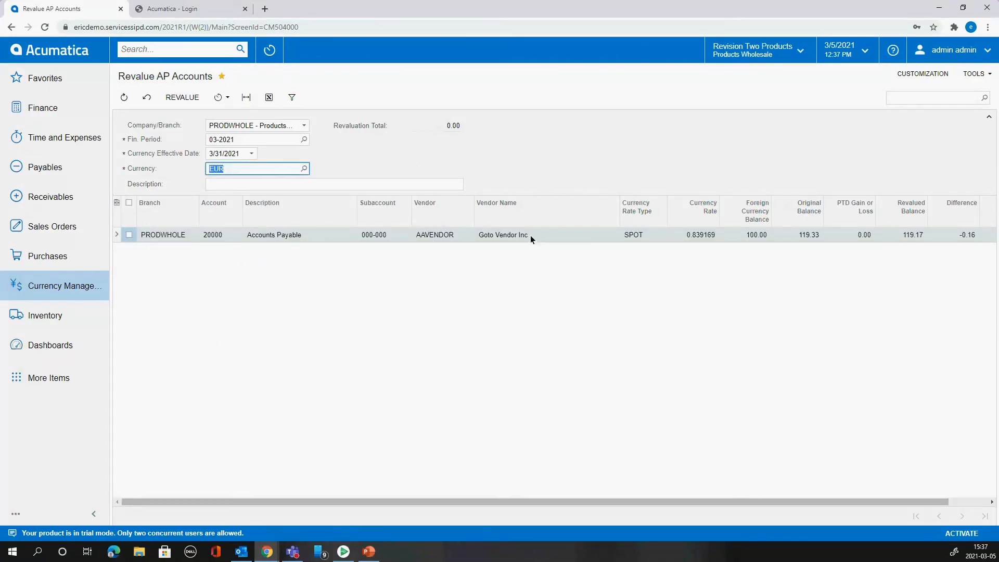
drag(635, 502, 757, 488)
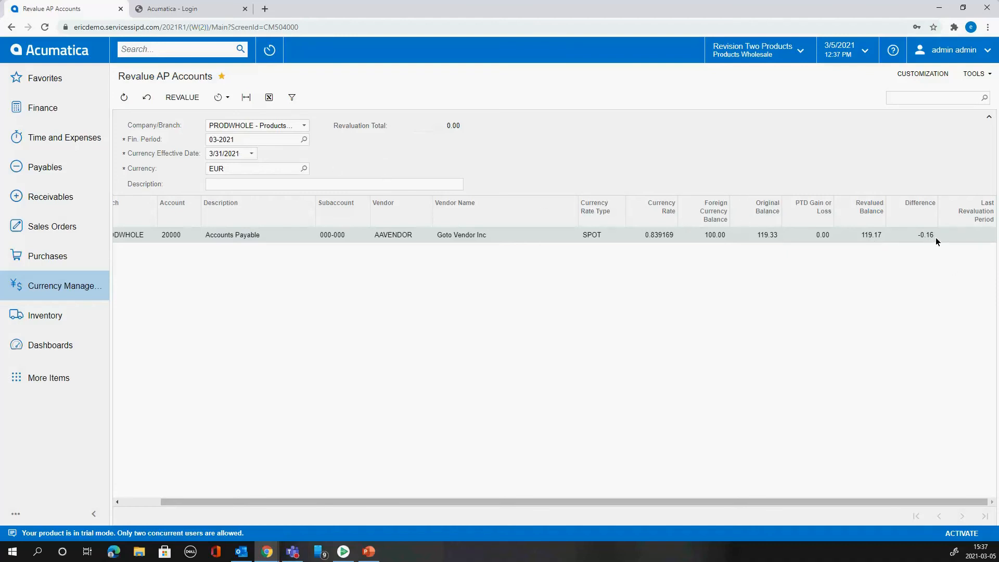
drag(332, 502, 293, 502)
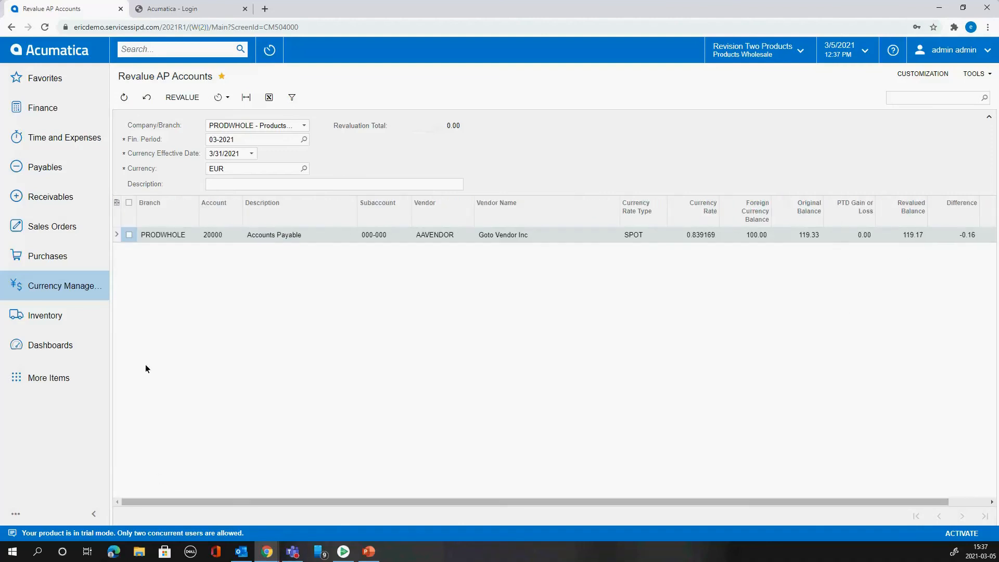
click(183, 97)
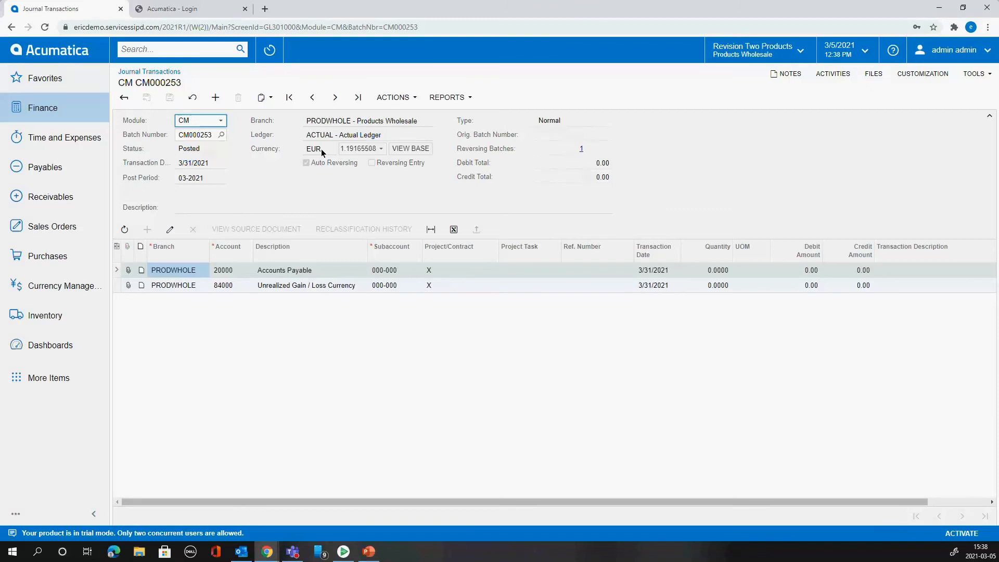
- Examine the revaluation batch in base currency and its GL Reversing Batches report, and return to the batch
click(410, 149)
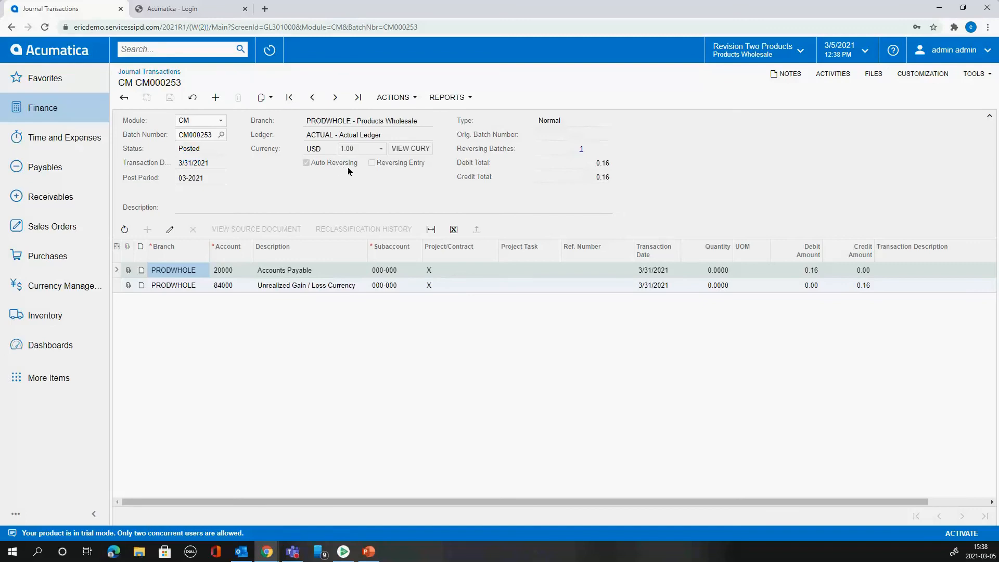
click(581, 148)
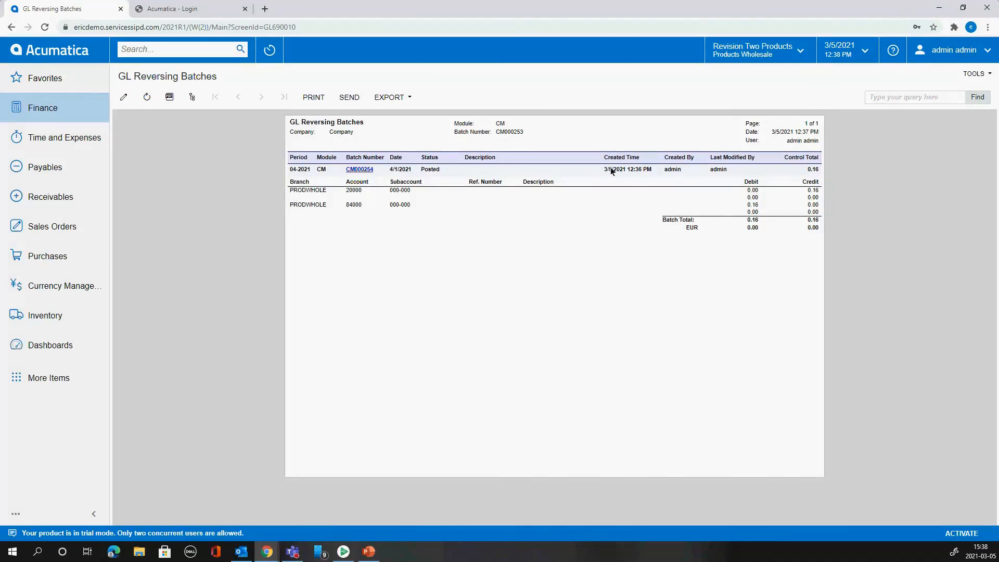
click(12, 29)
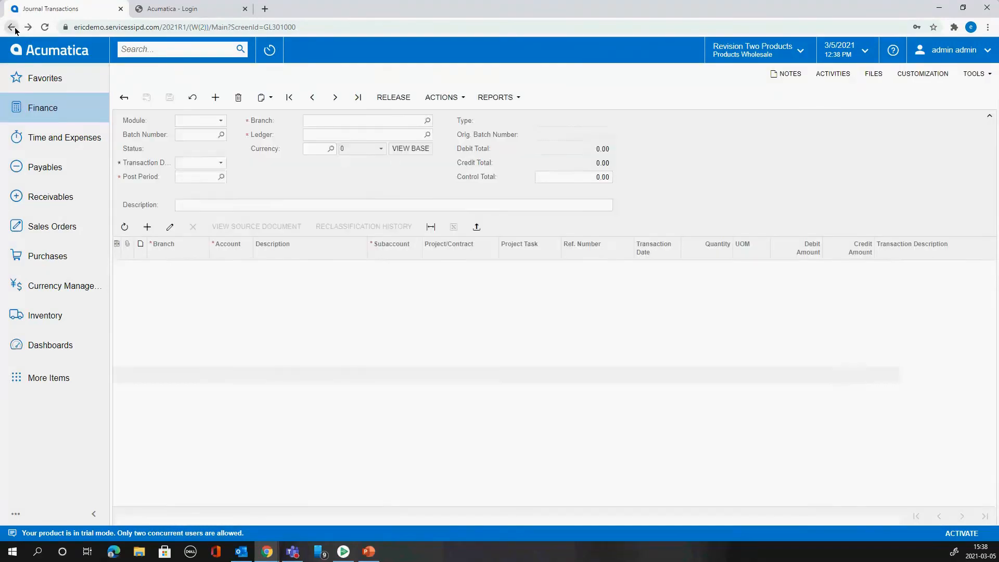
- Review the currency management screens among the favorites and return to the home dashboard
click(46, 80)
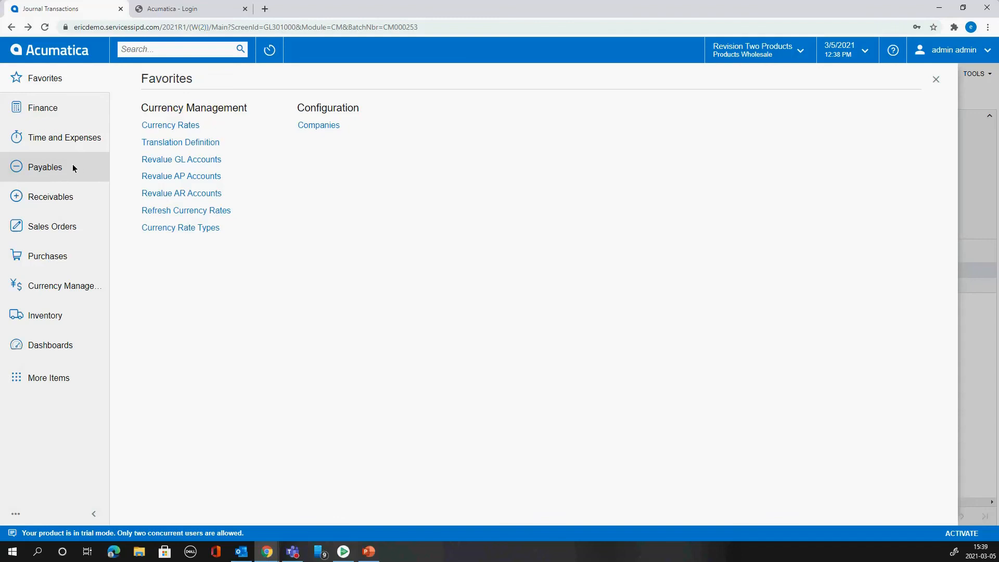
click(58, 47)
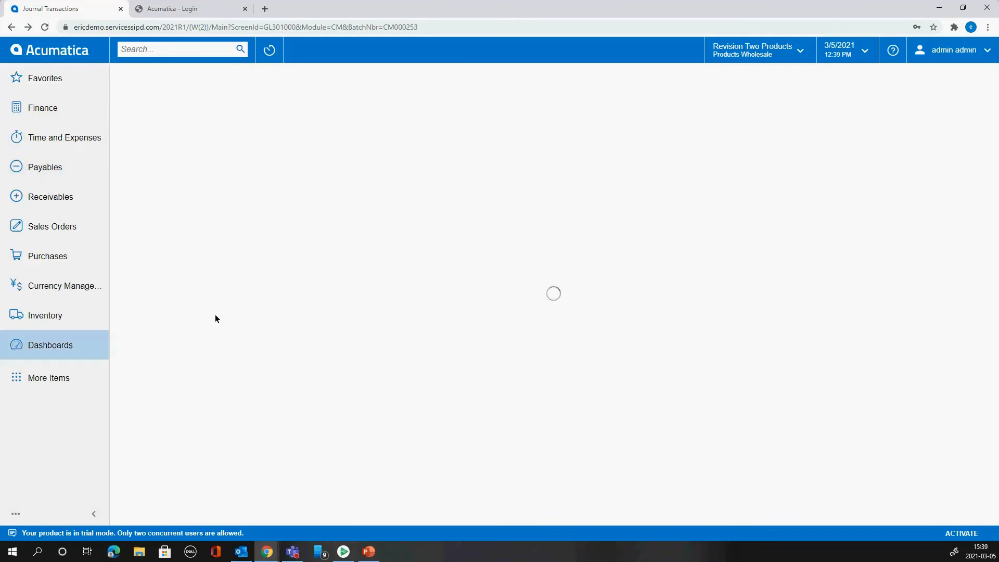